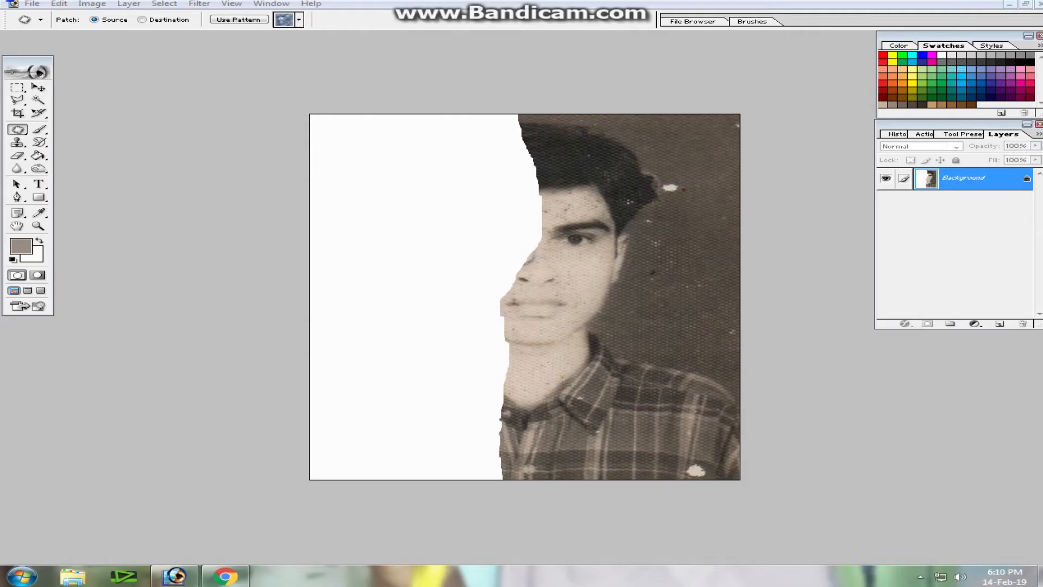
- Select the whole photo and duplicate it from the Background onto a new layer
key(ctrl+plus)
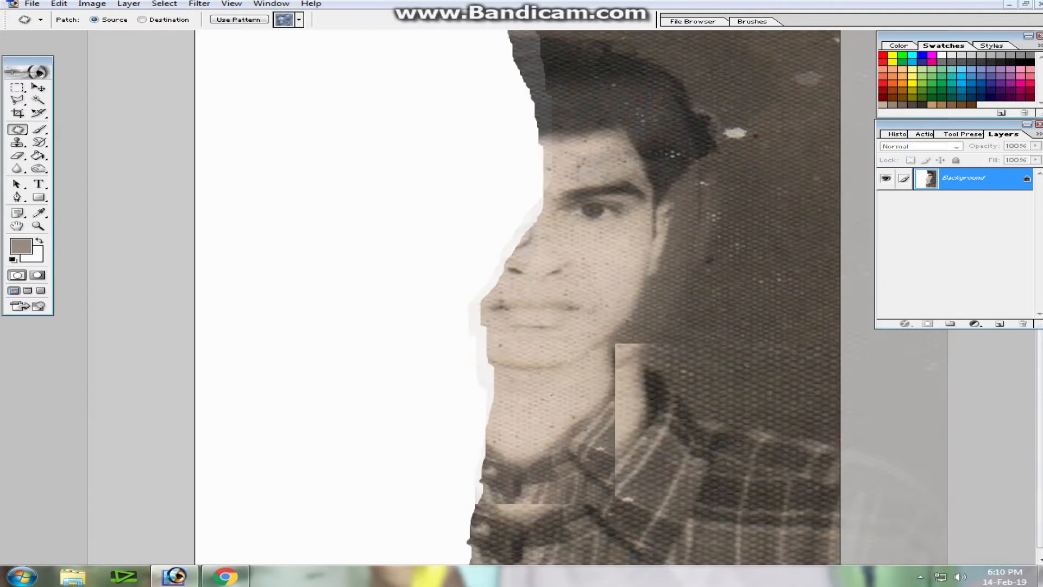
key(ctrl+minus)
key(ctrl+minus)
key(ctrl+a)
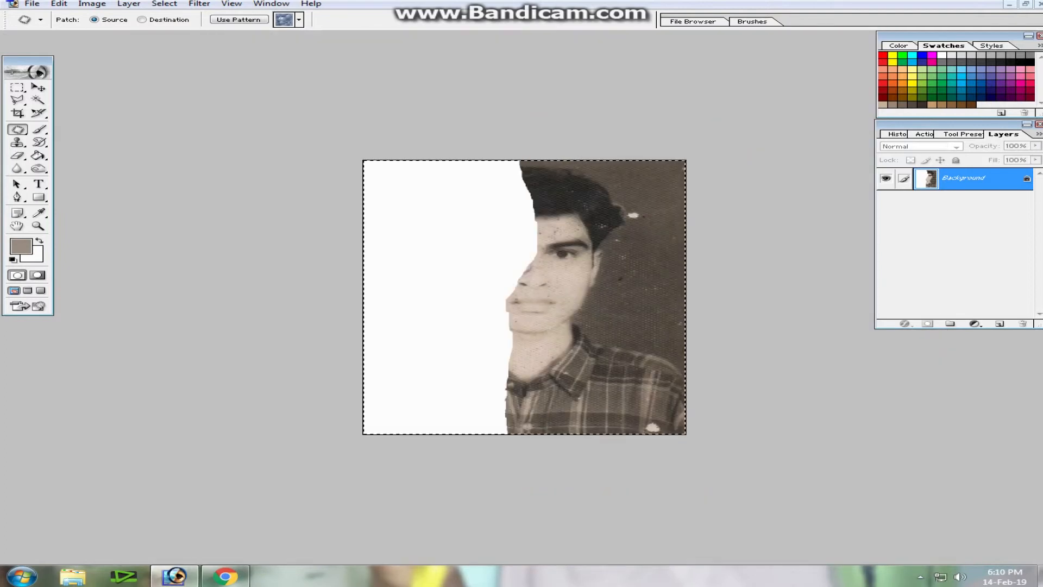
key(ctrl+j)
key(v)
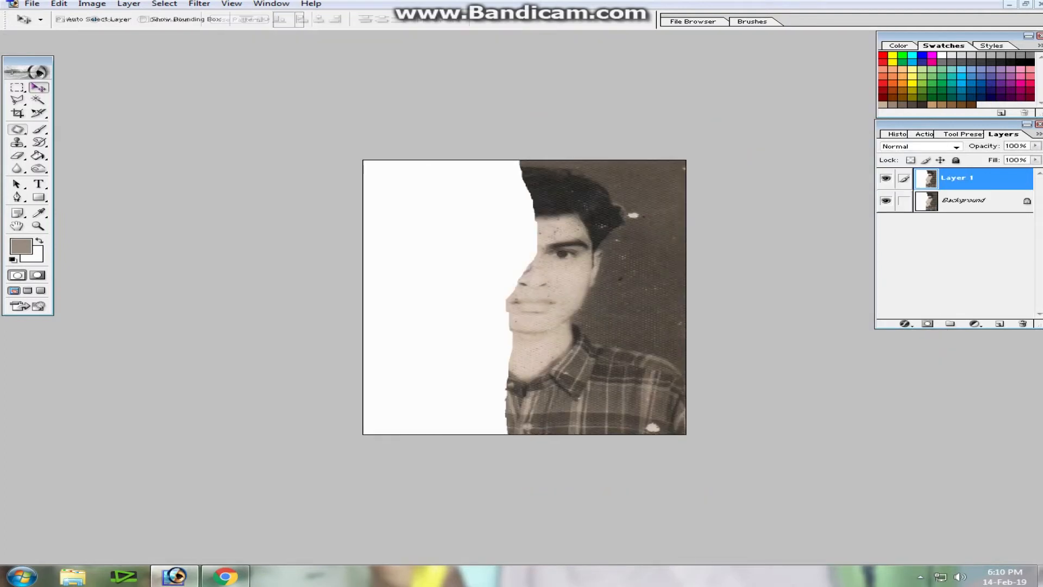
mouse_move(633, 215)
mouse_down()
mouse_move(366, 308)
mouse_move(502, 221)
mouse_move(633, 215)
mouse_up()
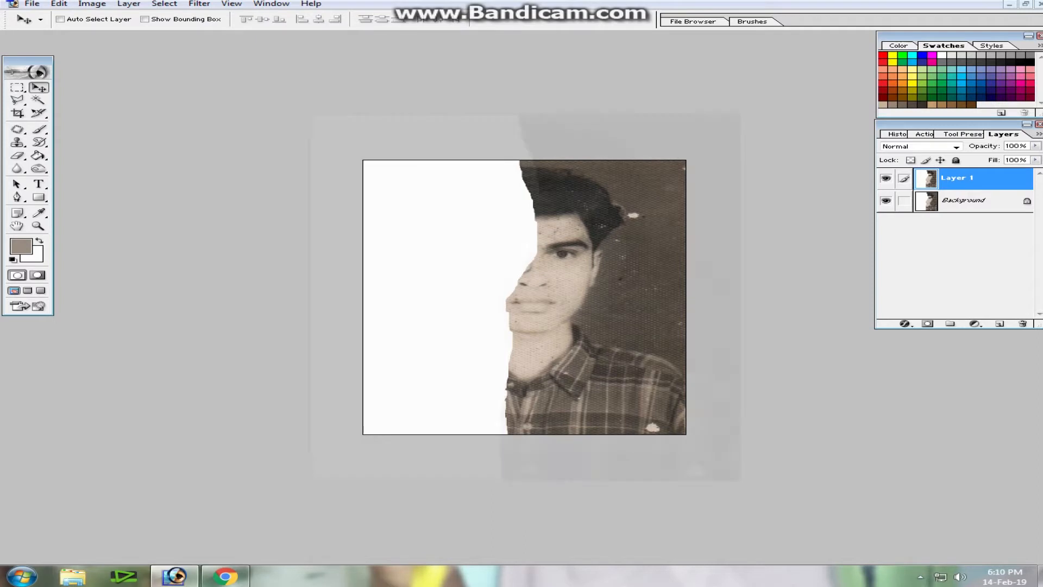
- Trace the outer edge of the hair with the Pen tool, from the torn edge at the crown down towards the ear
key(ctrl+plus)
key(ctrl+plus)
key(ctrl+plus)
drag(634, 215, 507, 499)
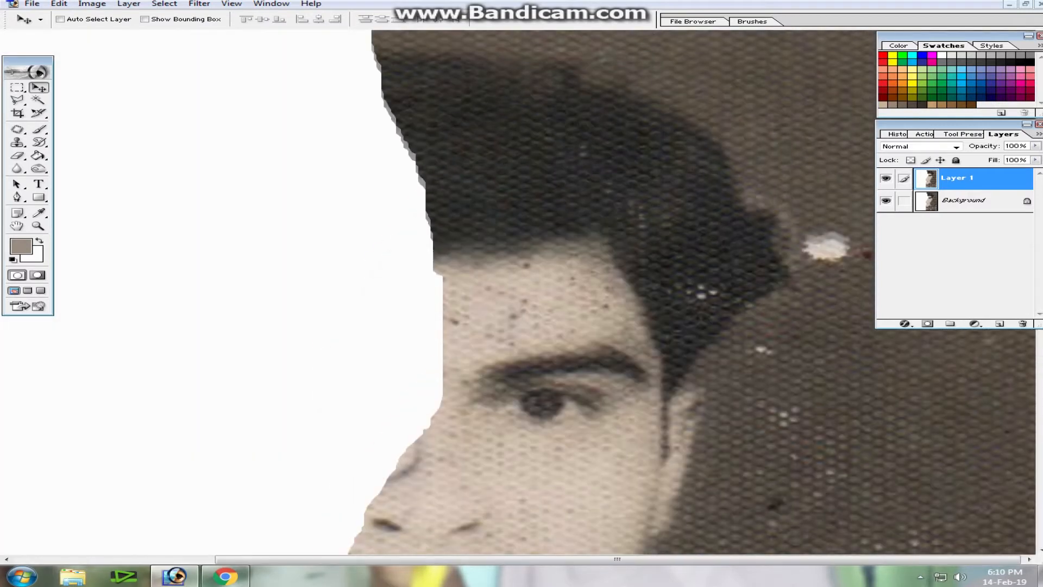
key(p)
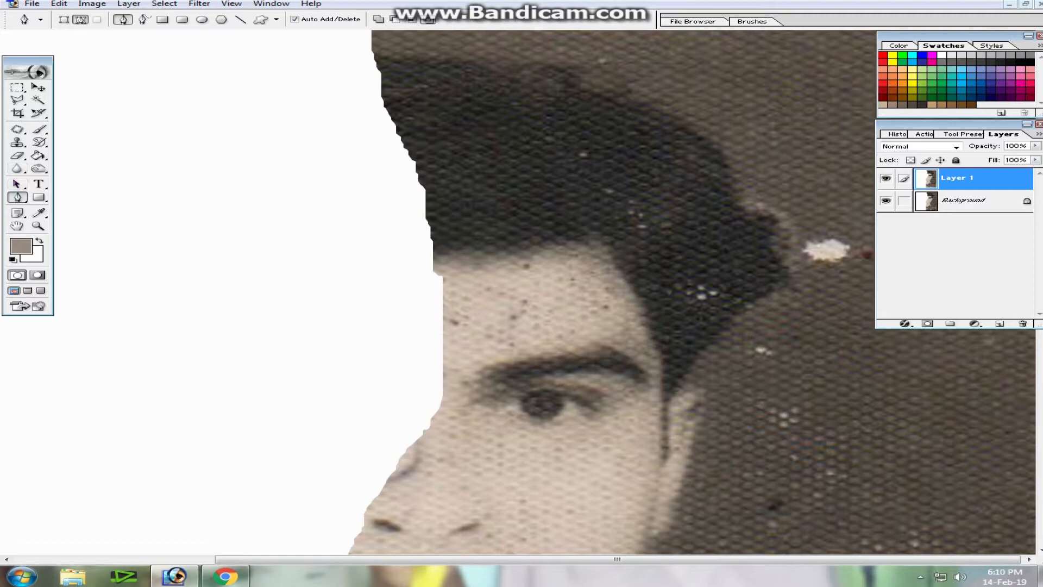
click(442, 59)
click(486, 61)
drag(535, 66, 642, 101)
click(563, 74)
click(692, 134)
click(730, 168)
click(737, 193)
click(748, 210)
click(751, 232)
drag(750, 249, 753, 261)
click(748, 274)
click(739, 291)
click(731, 311)
drag(718, 328, 713, 335)
- Continue the path around the ear and along the jaw towards the neck
scroll(713, 336, down, 3)
click(695, 182)
click(683, 208)
click(679, 219)
drag(700, 227, 703, 239)
click(692, 253)
drag(686, 294, 693, 140)
drag(677, 186, 652, 204)
click(660, 204)
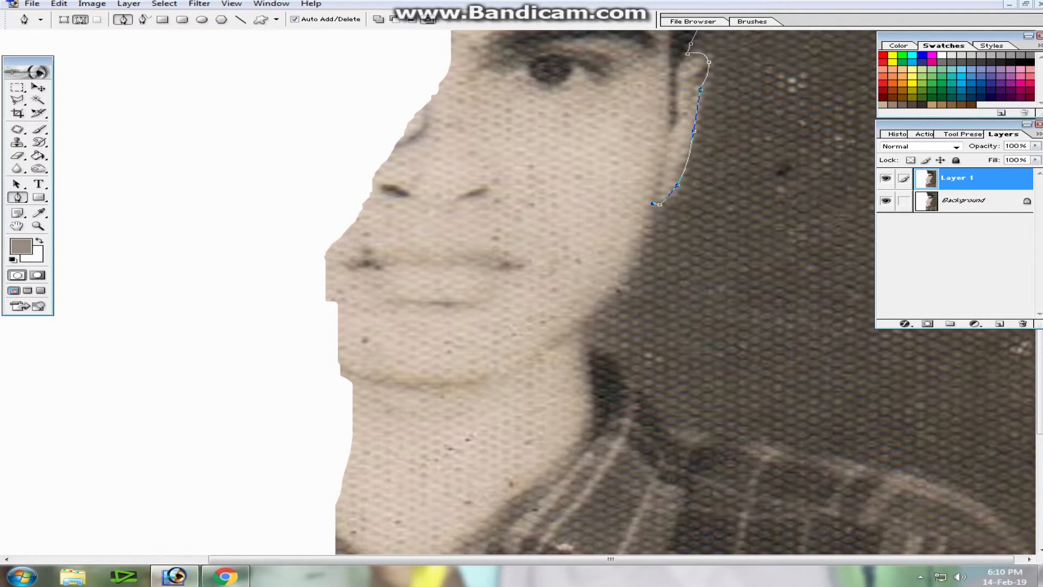
drag(623, 275, 630, 364)
- Extend the path along the collar and shoulder, past the edge of the photo
scroll(630, 363, down, 5)
drag(653, 272, 670, 294)
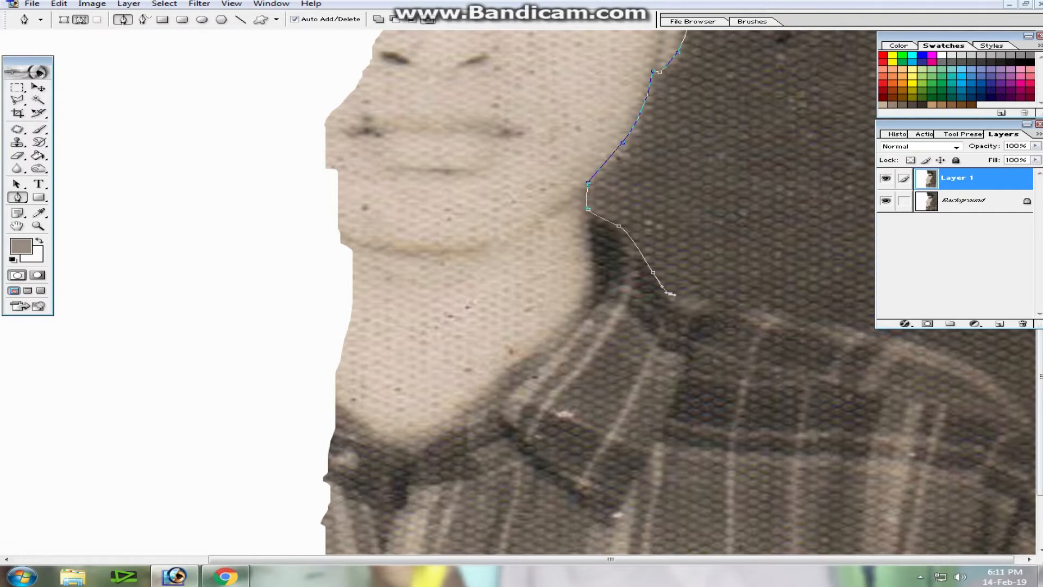
drag(824, 320, 845, 326)
drag(881, 398, 525, 470)
key(ctrl+z)
key(ctrl+minus)
key(ctrl+minus)
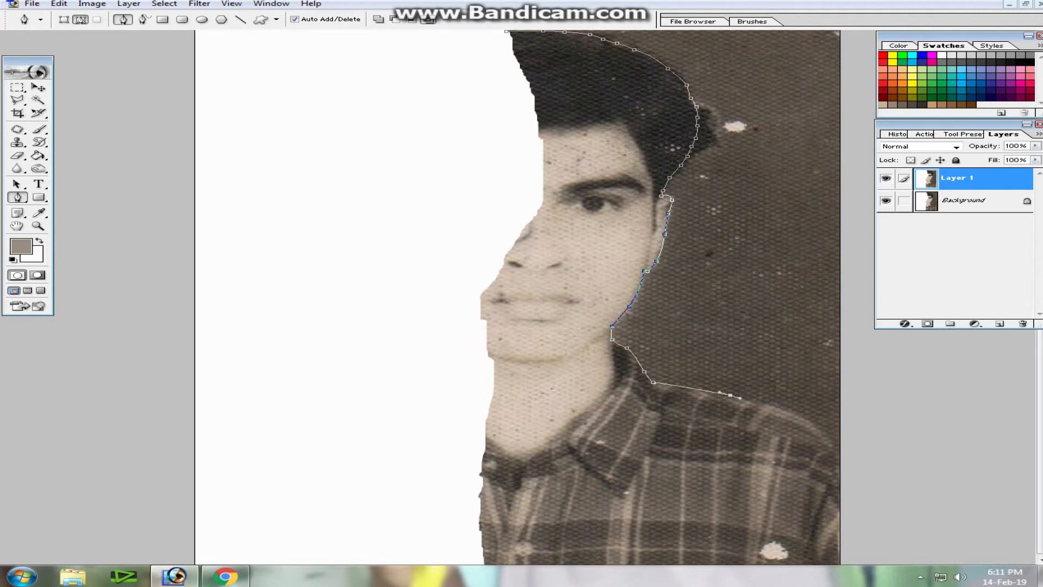
drag(797, 414, 820, 429)
click(841, 454)
click(910, 460)
- Close the path around the dark backdrop and convert it to a selection
key(ctrl+minus)
click(803, 128)
drag(752, 79, 693, 70)
click(509, 57)
key(ctrl+Return)
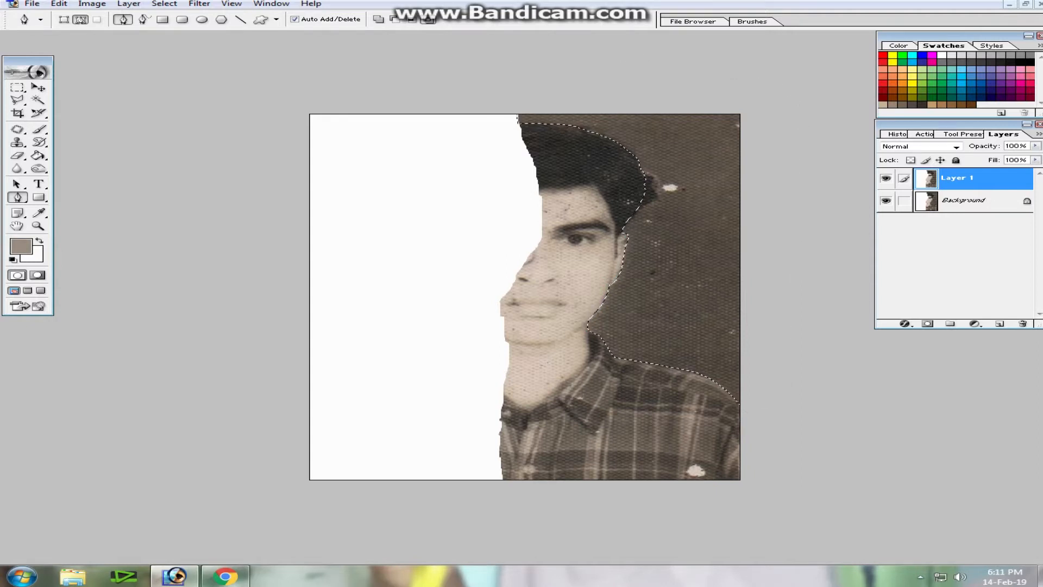
- Delete the selected dark backdrop from Layer 1 and hide the Background layer
right_click(674, 234)
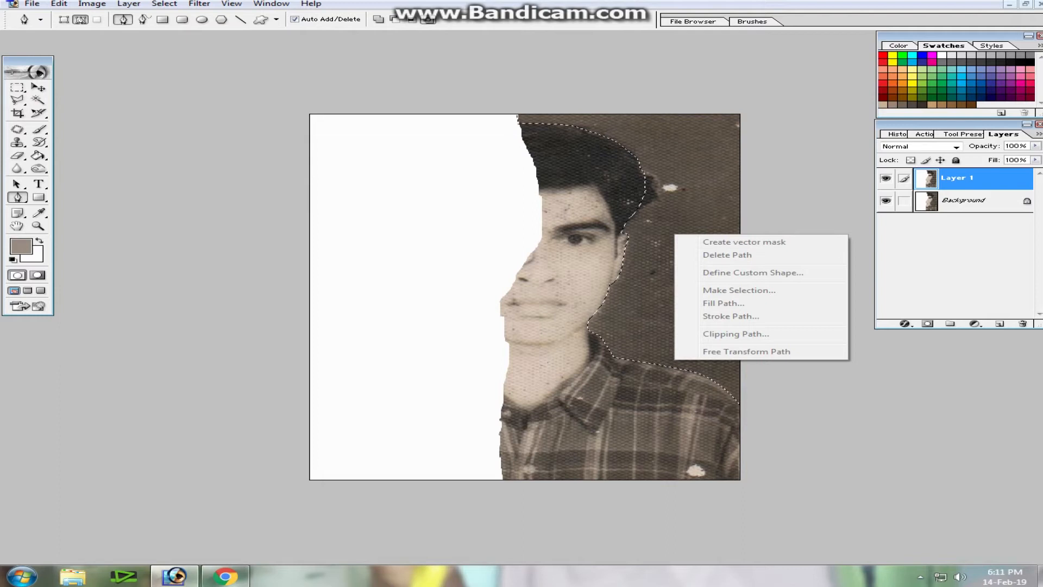
click(673, 204)
right_click(673, 204)
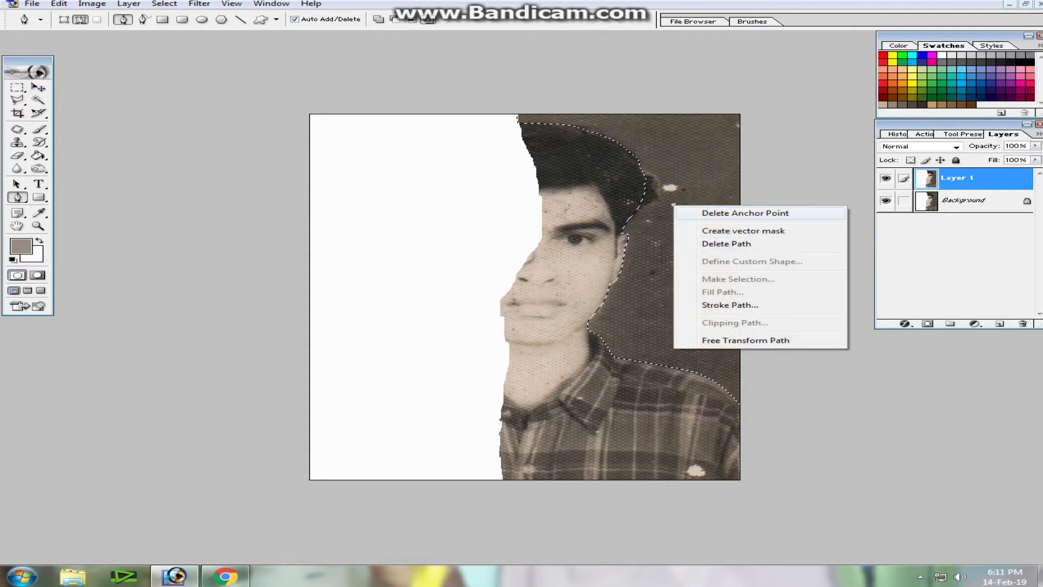
click(745, 213)
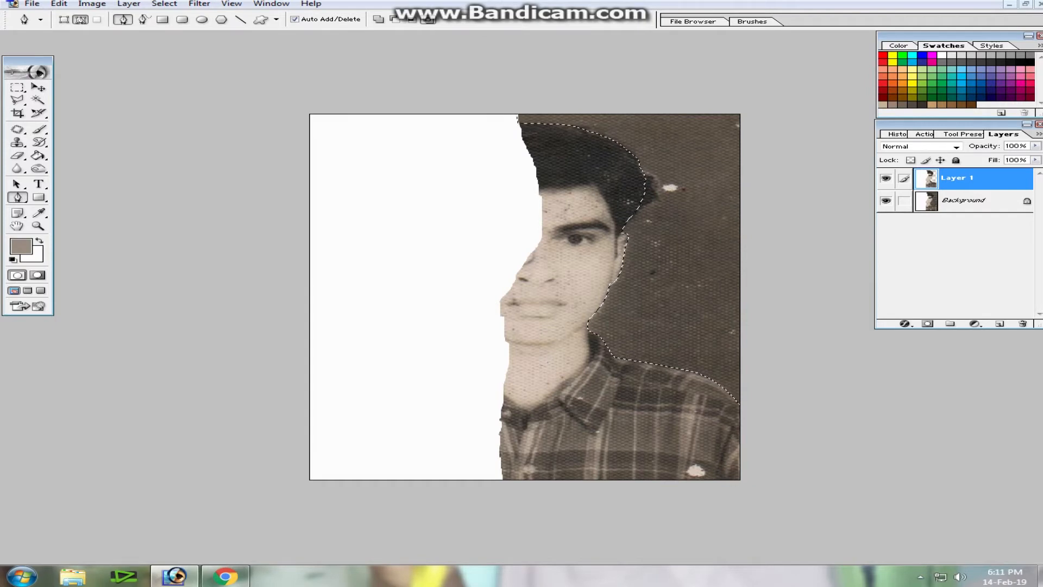
click(886, 201)
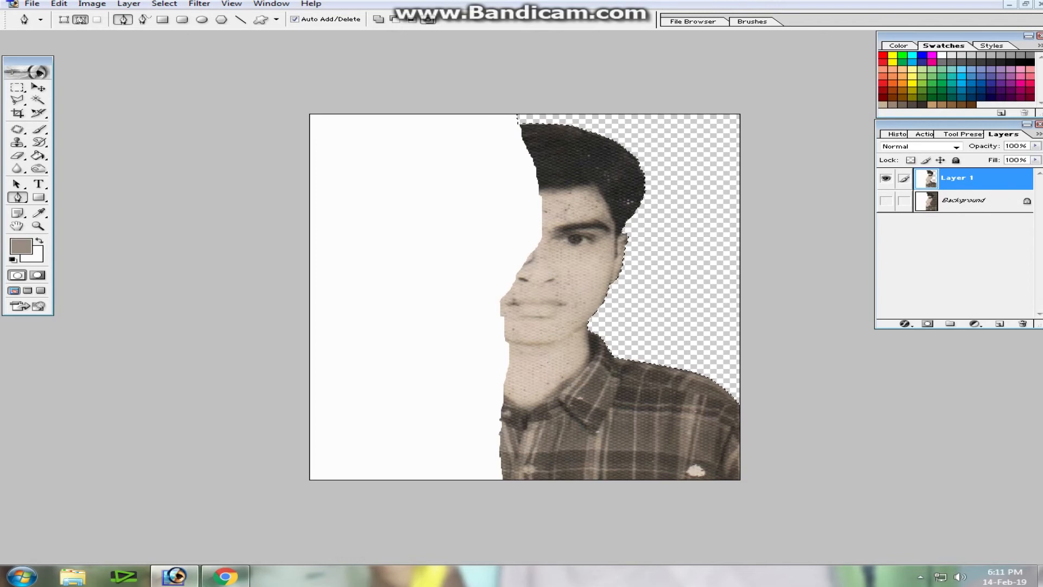
click(963, 200)
click(957, 178)
click(886, 200)
- Set the Clone Stamp brush to 29 px with 100% opacity
key(ctrl+plus)
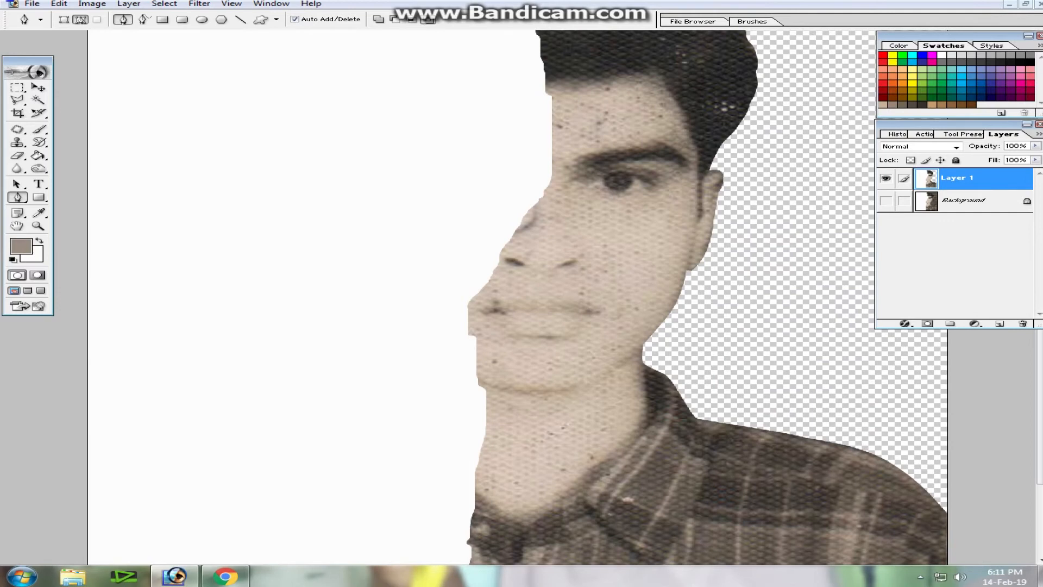
scroll(516, 299, down, 3)
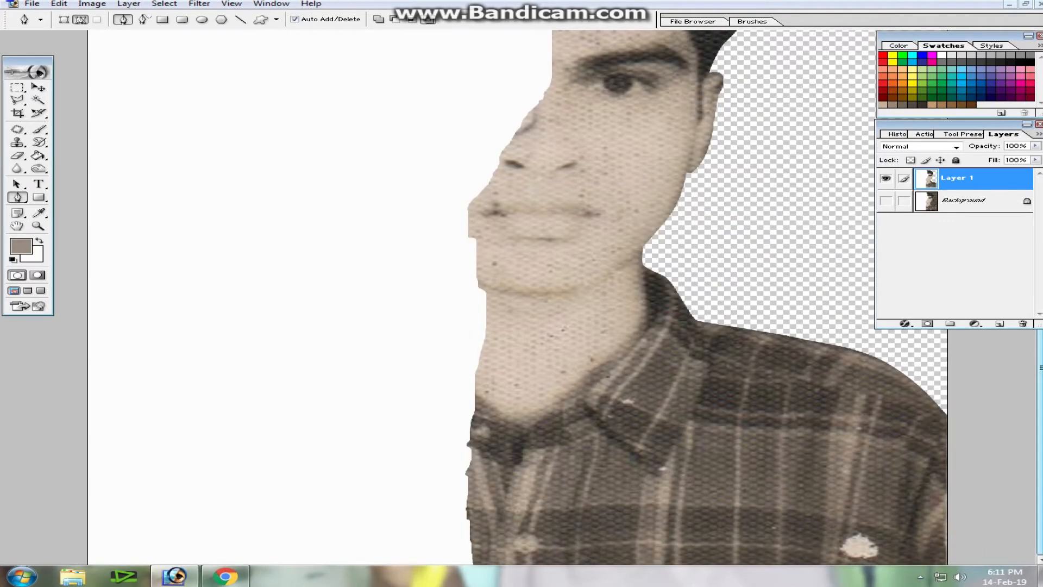
key(s)
right_click(858, 426)
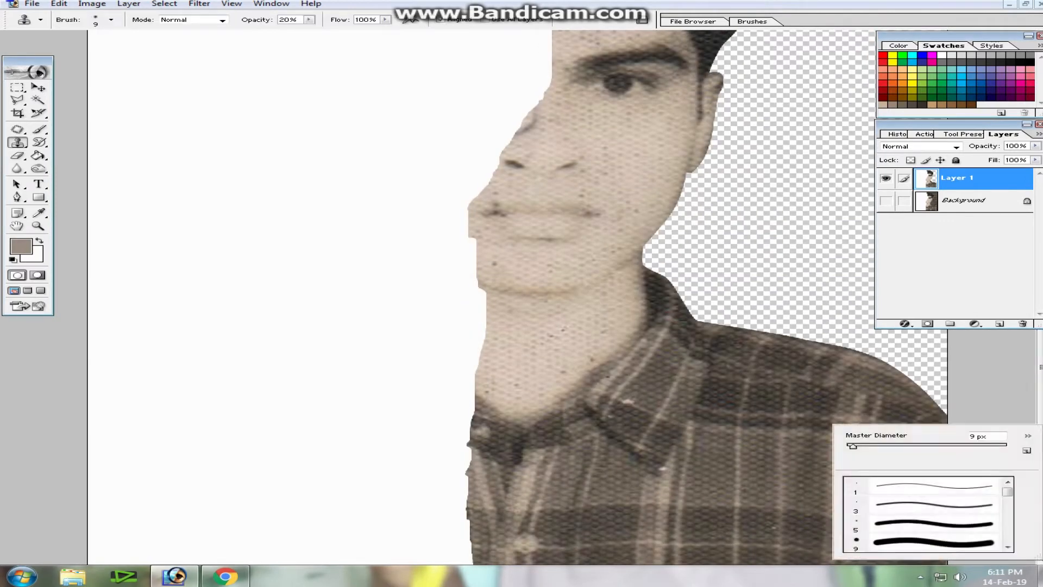
drag(852, 445, 869, 445)
click(610, 156)
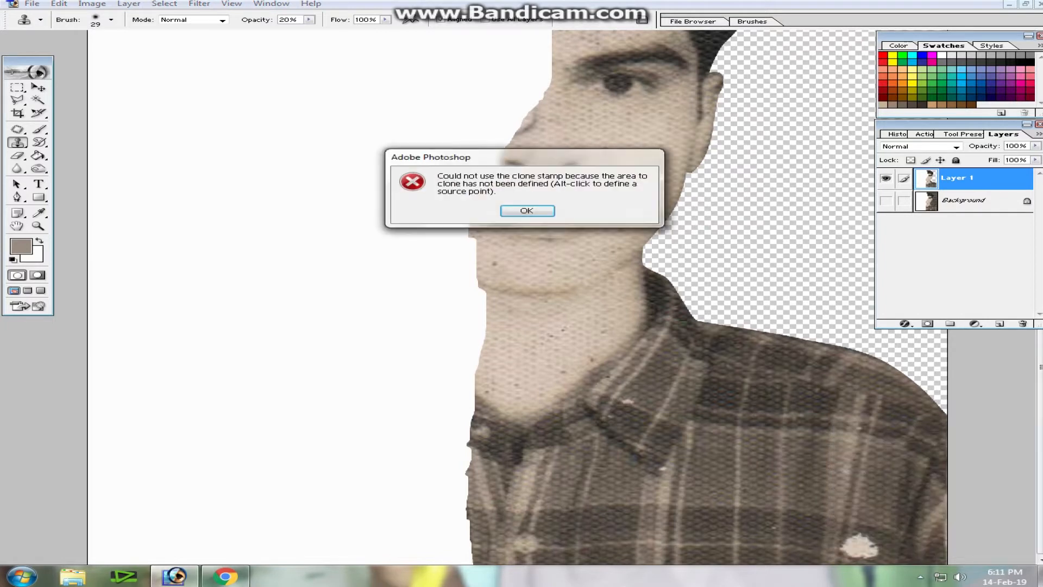
key(Return)
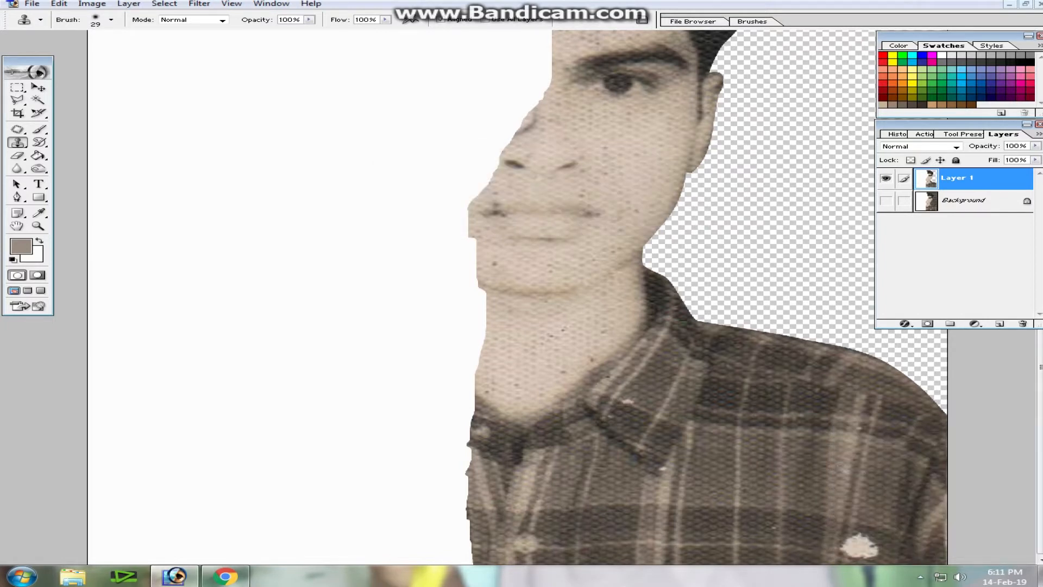
- Clone plaid fabric over the white damage spot on the lower part of the shirt
key(Tab)
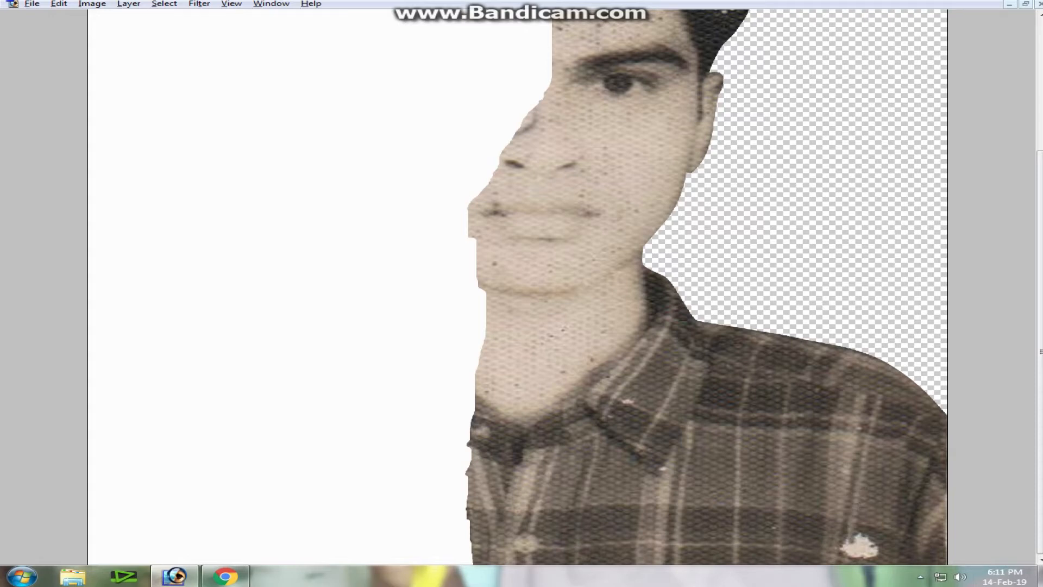
mouse_move(843, 533)
mouse_down()
mouse_move(841, 545)
mouse_move(855, 533)
mouse_move(869, 549)
mouse_move(857, 531)
mouse_move(872, 554)
mouse_move(880, 549)
mouse_up()
click(860, 547)
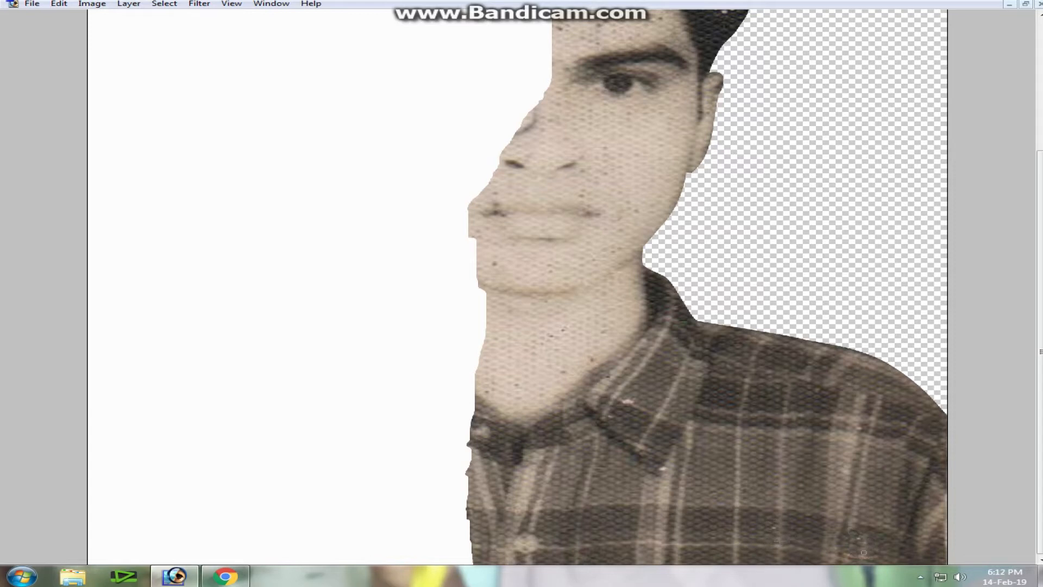
key(ctrl+minus)
key(ctrl+minus)
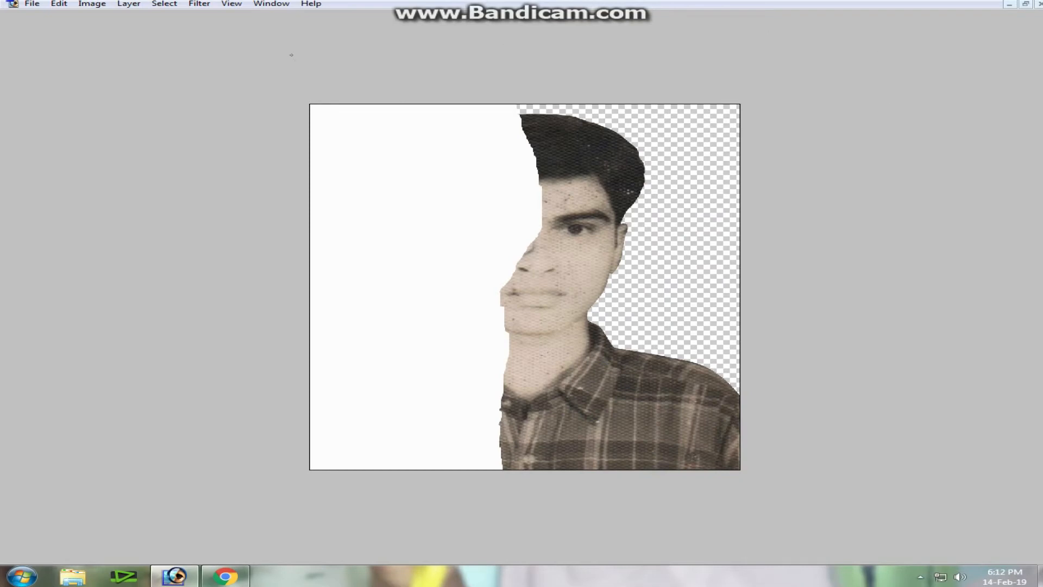
key(Tab)
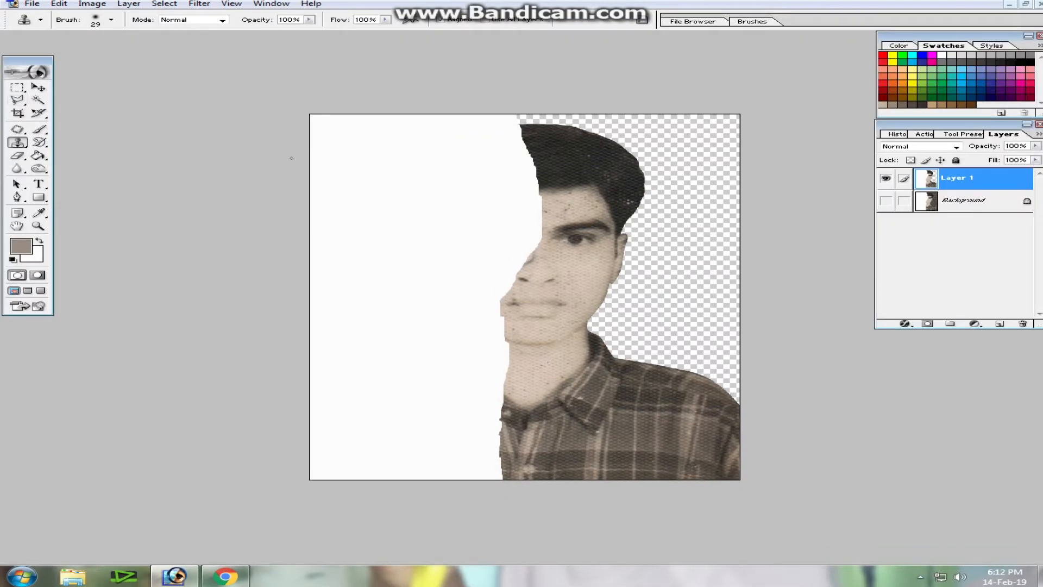
- Duplicate the cut-out portrait on Layer 1 and shift the copy towards the blank half
key(v)
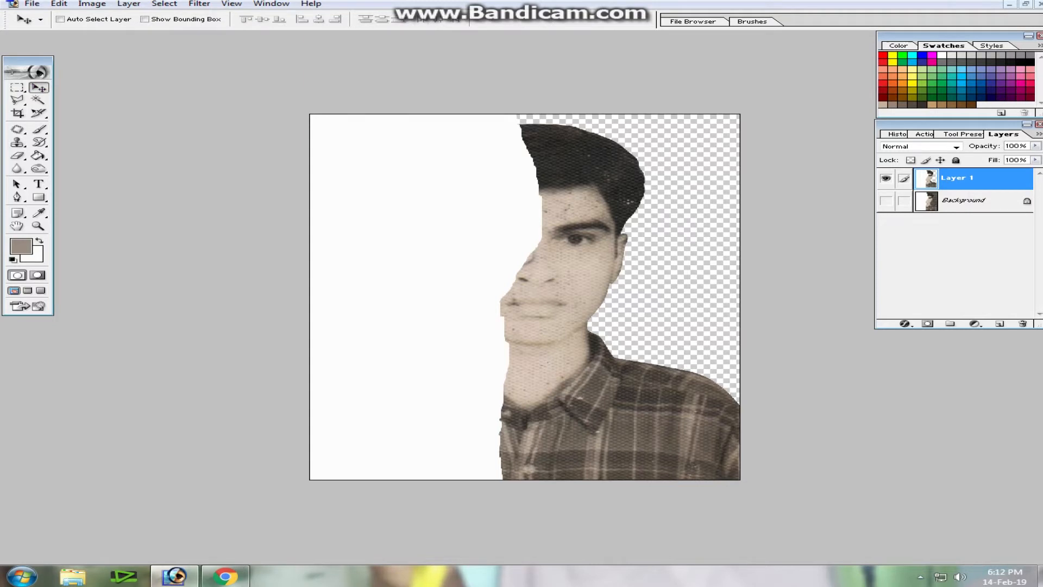
key(ctrl+a)
key(ctrl+j)
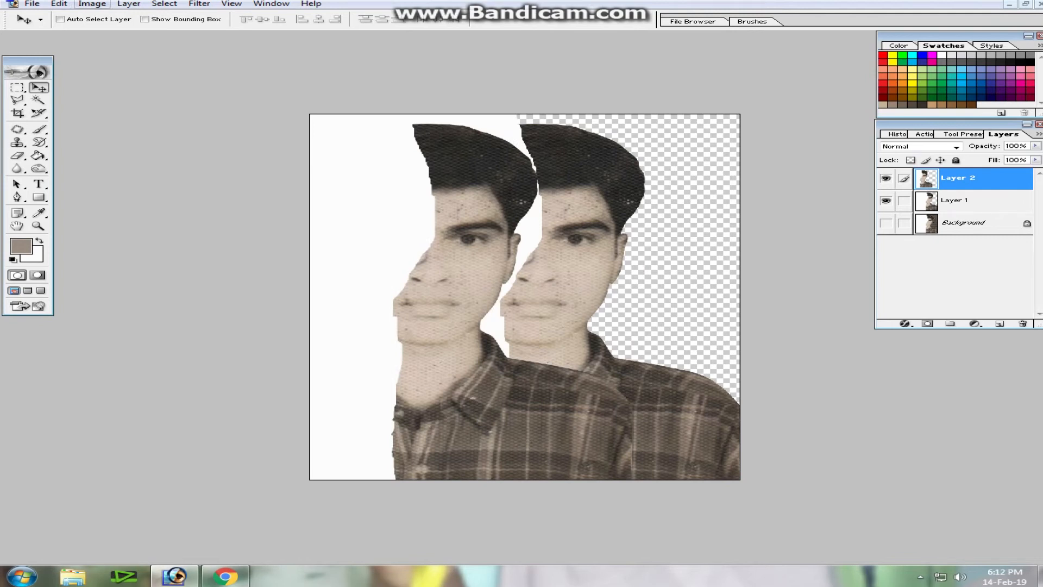
- Flip Layer 2 horizontally and position it as the missing half of the portrait
click(92, 4)
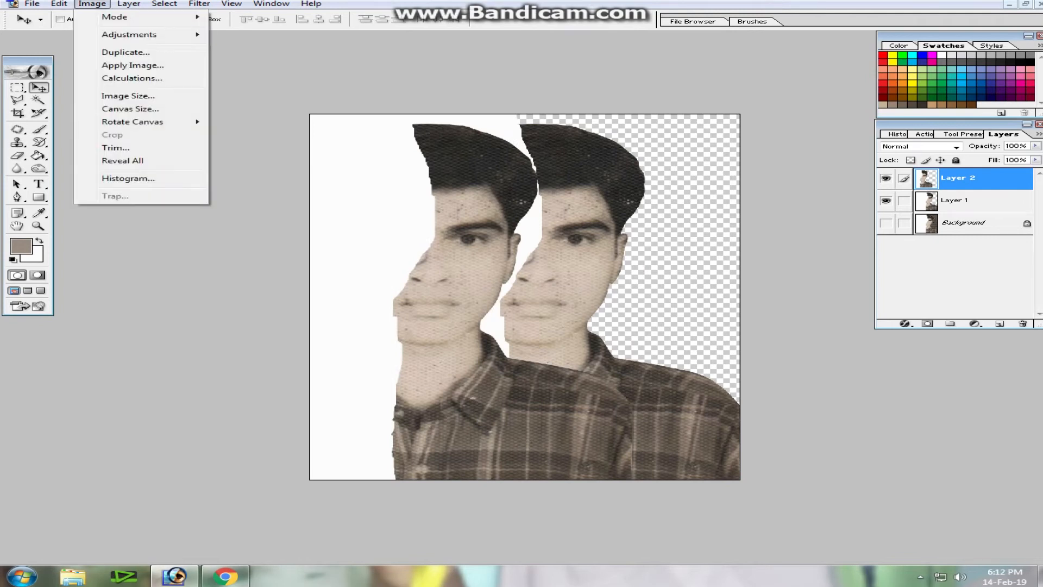
mouse_move(59, 4)
mouse_move(96, 235)
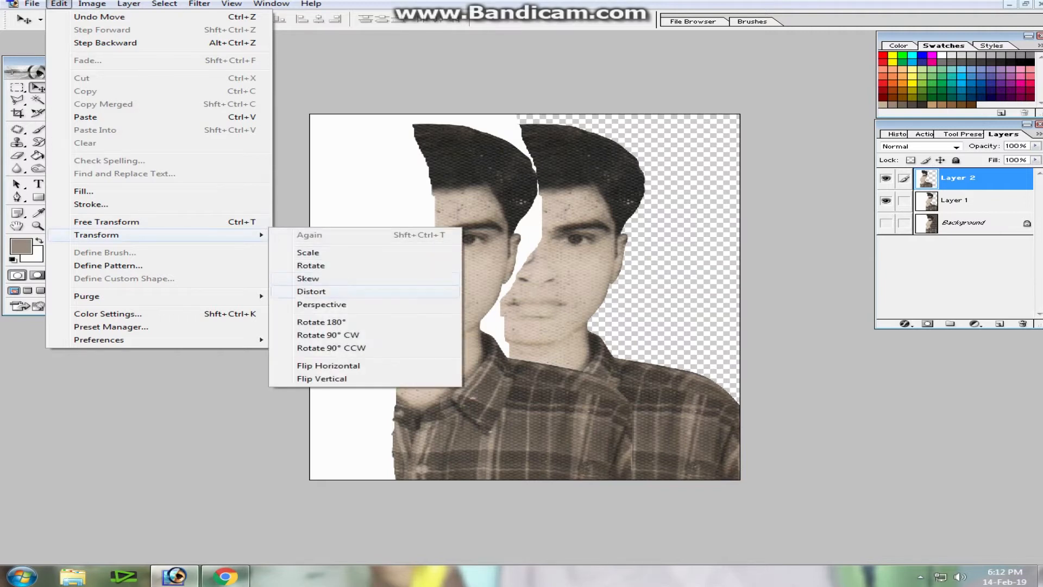
click(328, 365)
drag(380, 299, 487, 298)
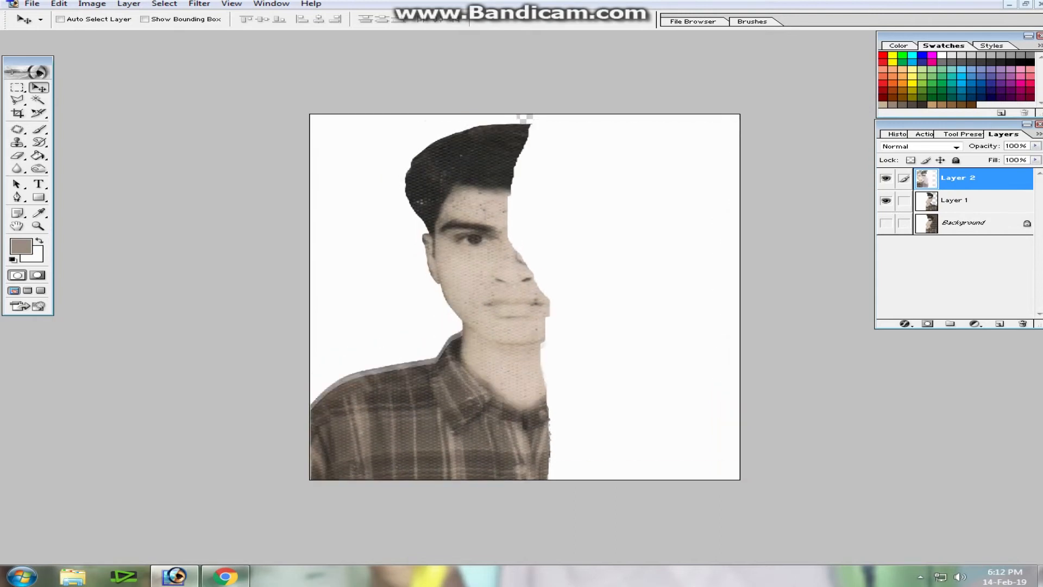
- Select the white area beside the mirrored half with the Magic Wand and delete it from Layer 2
click(38, 100)
click(630, 271)
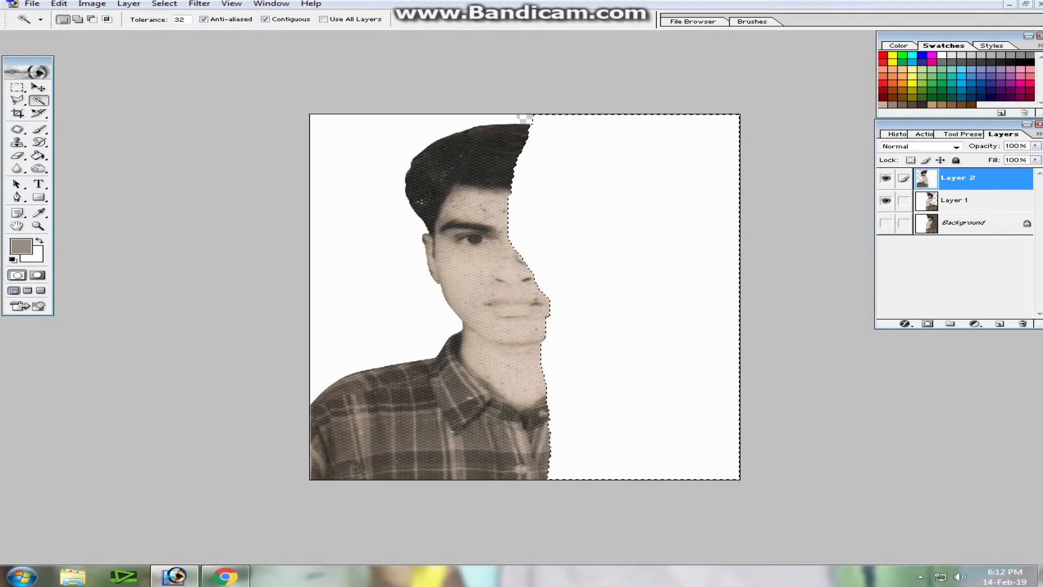
right_click(634, 269)
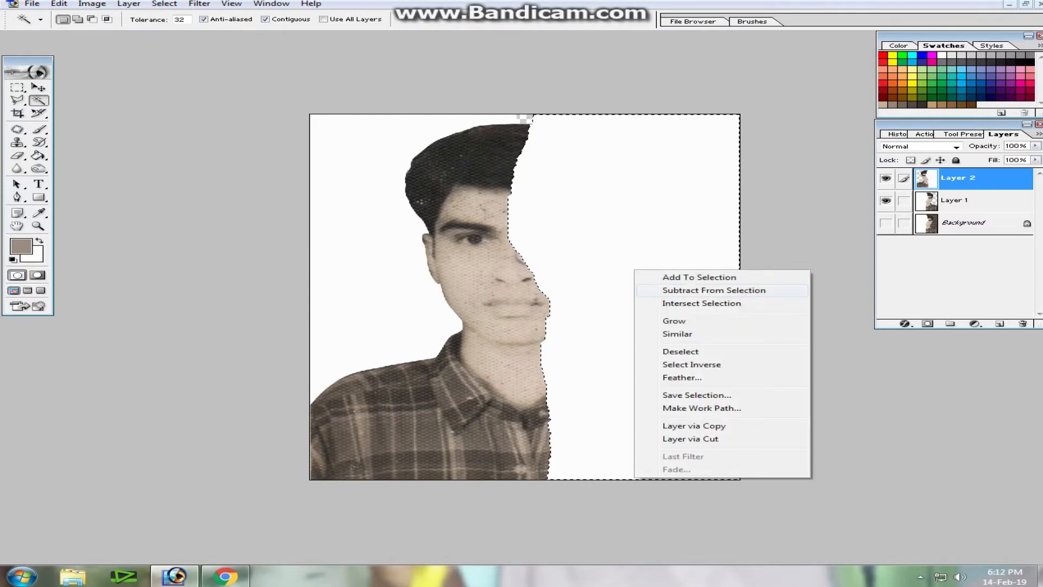
key(Escape)
key(Delete)
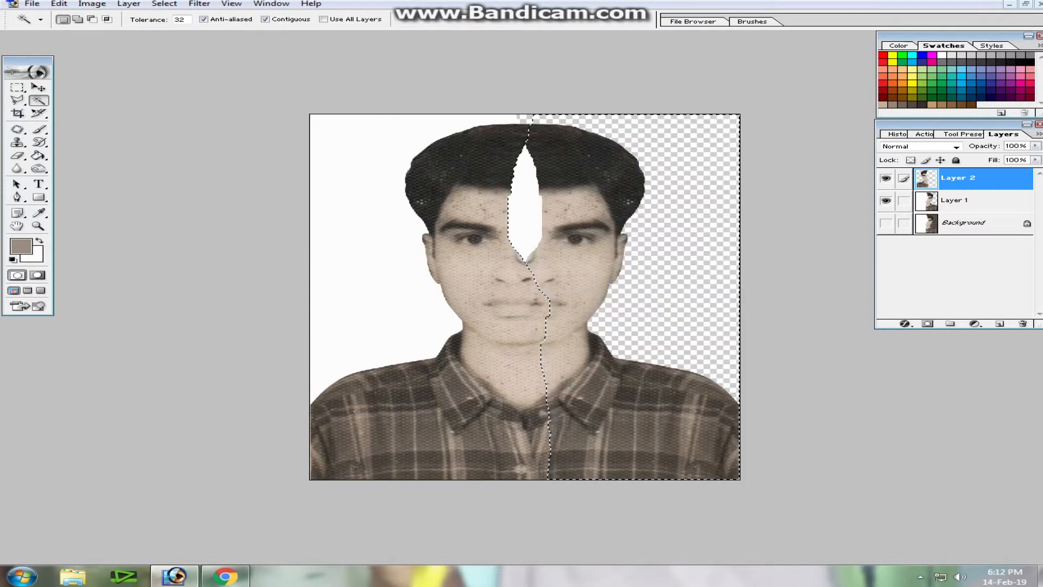
- Clear the selection and nudge the mirrored half on Layer 2 towards the original so the two face halves meet
click(369, 234)
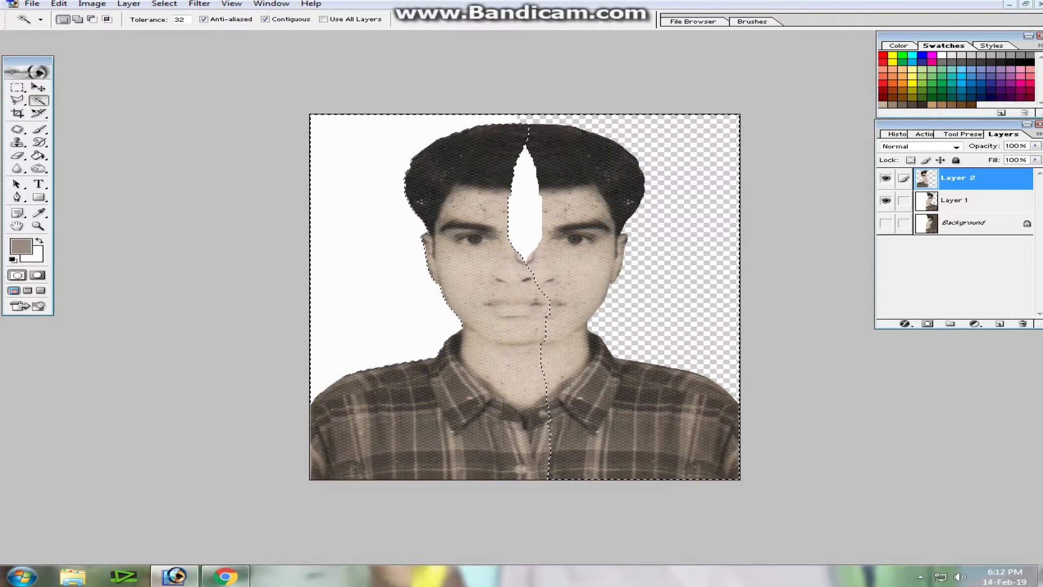
key(v)
mouse_move(474, 239)
mouse_down()
mouse_move(402, 227)
mouse_move(455, 239)
mouse_up()
key(ctrl+d)
key(shift+Right)
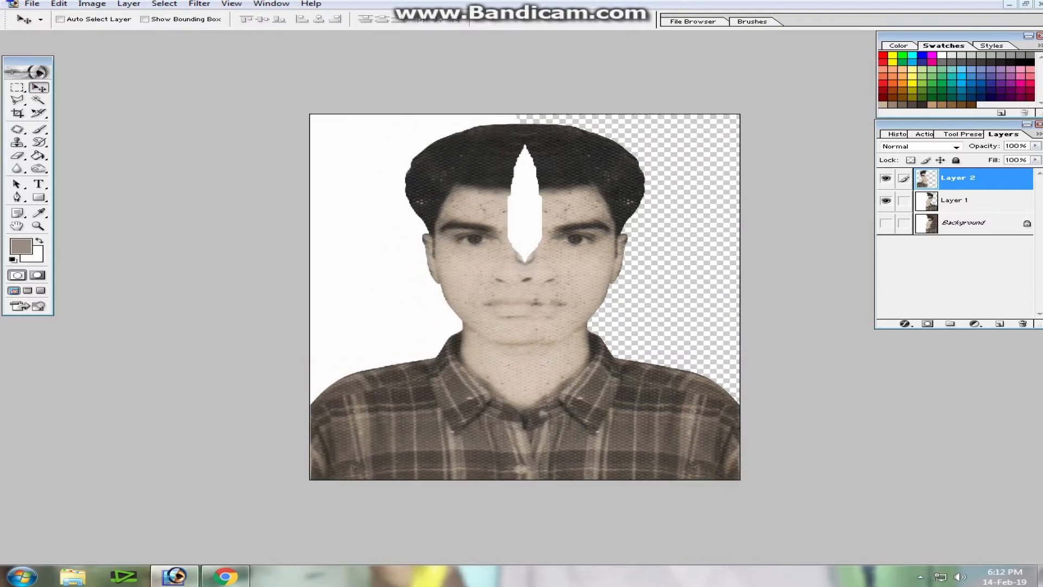
mouse_move(536, 302)
mouse_down()
mouse_move(517, 302)
mouse_move(544, 302)
mouse_up()
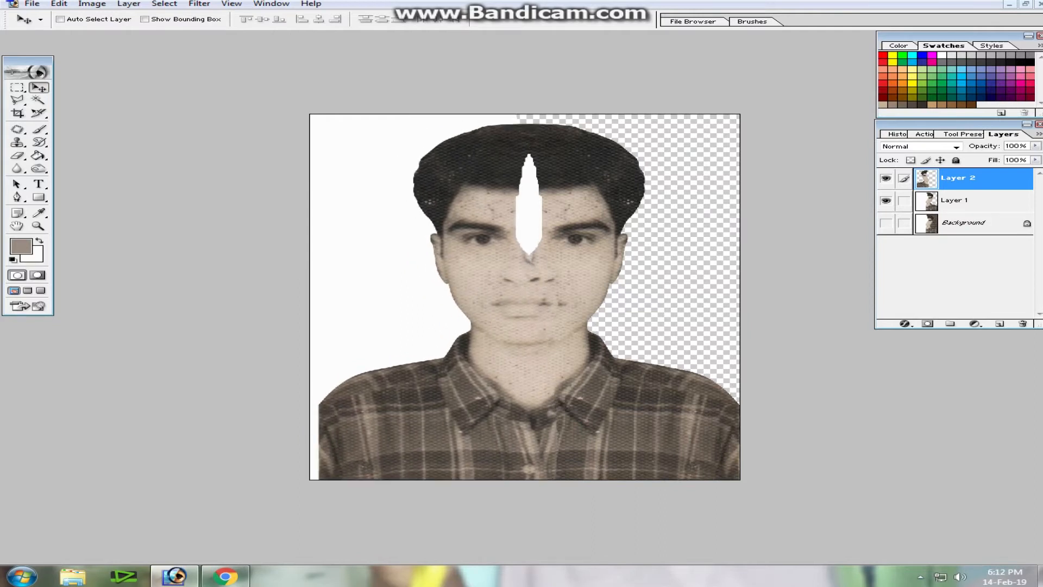
key(Right)
key(Right)
key(Right)
key(Right)
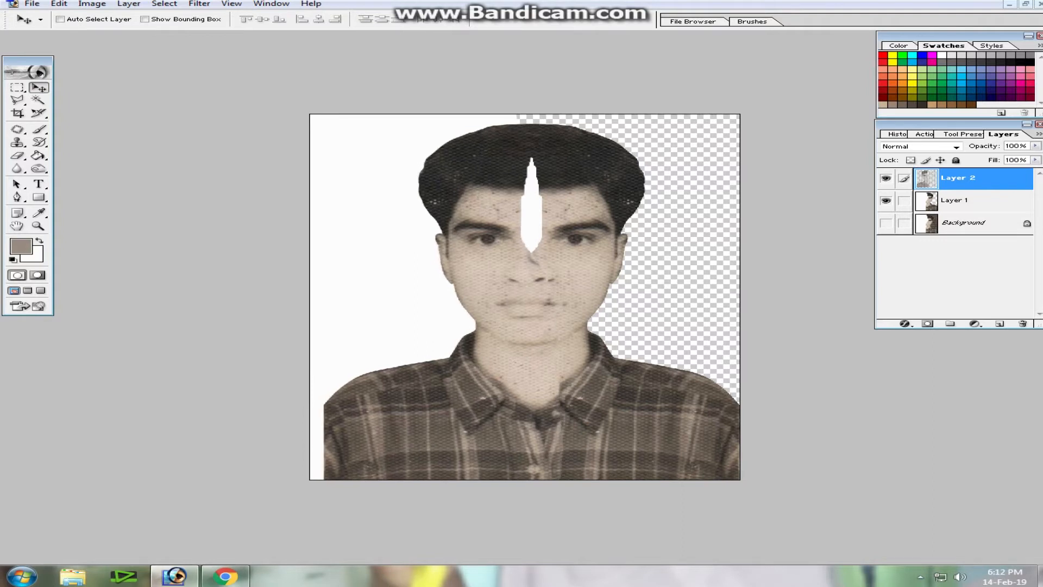
- Fine-tune the position of the mirrored half on Layer 2 horizontally and vertically so its features line up with the original half
key(Right)
key(Right)
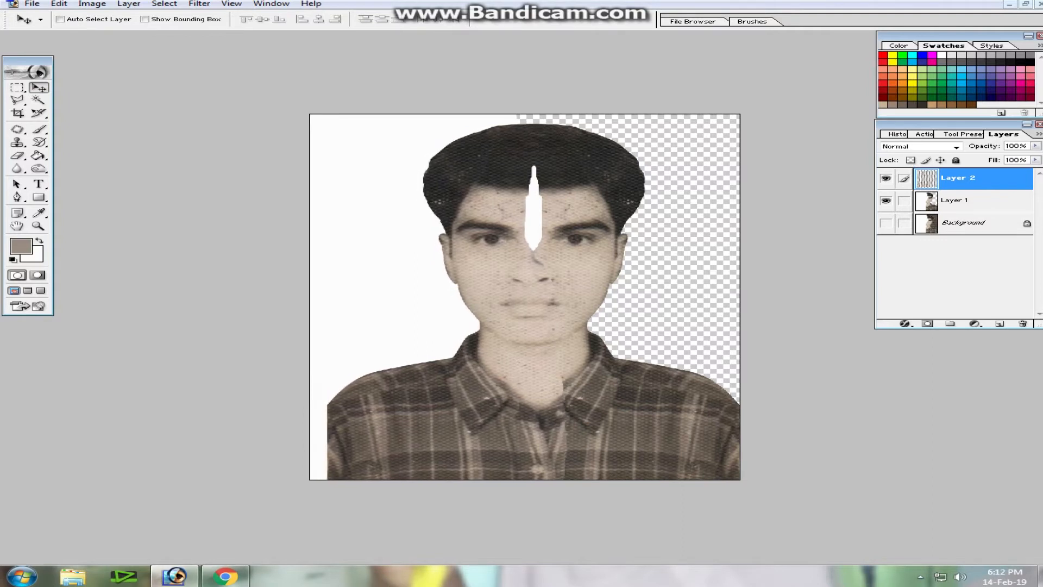
key(Right)
key(Right)
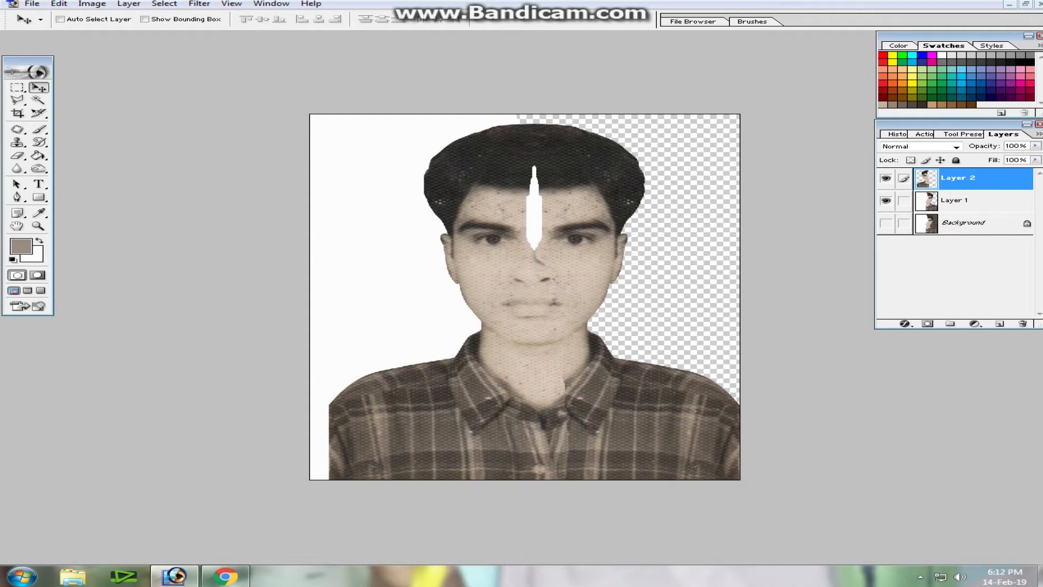
key(Up)
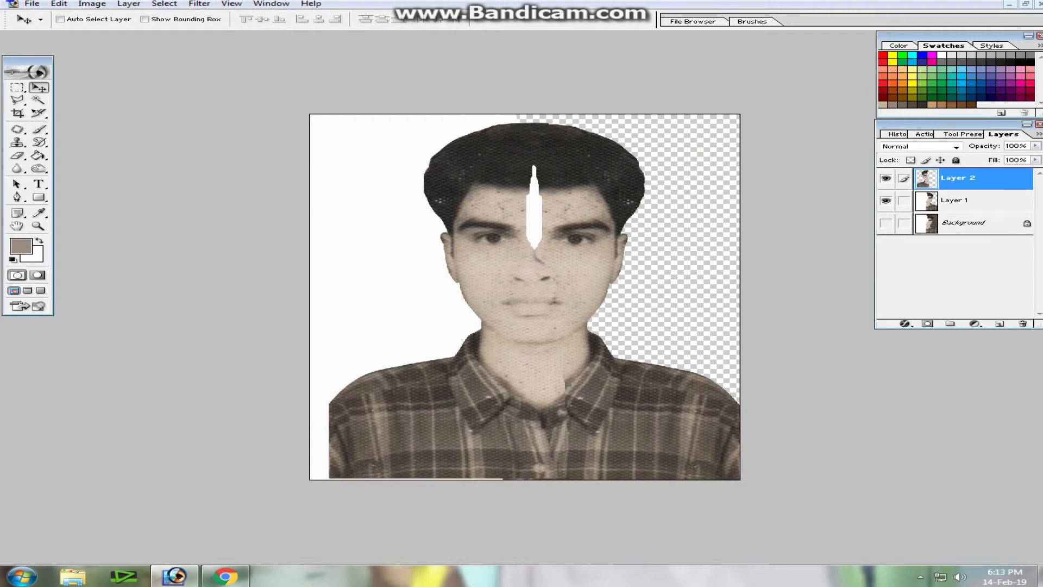
key(Left)
key(Left)
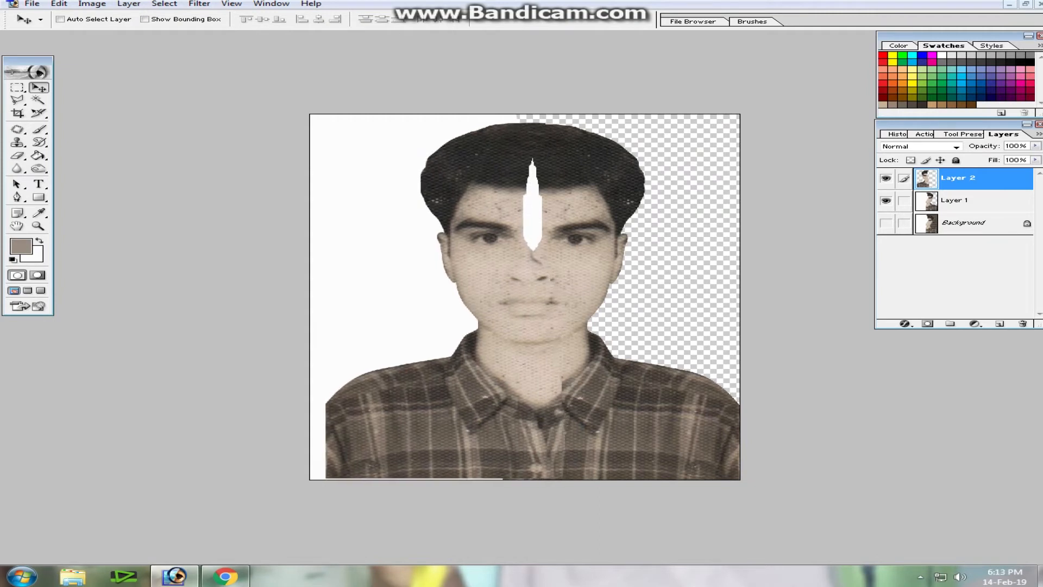
key(Right)
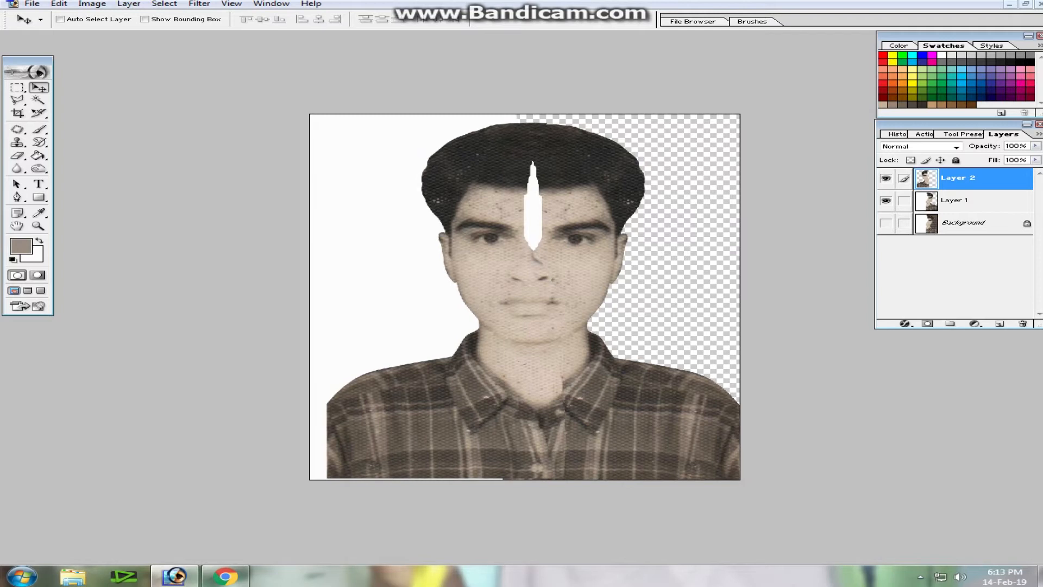
- Erase the hard seam of Layer 2 at the neck and collar with a 61 px eraser and dab once at the top of the hair
key(e)
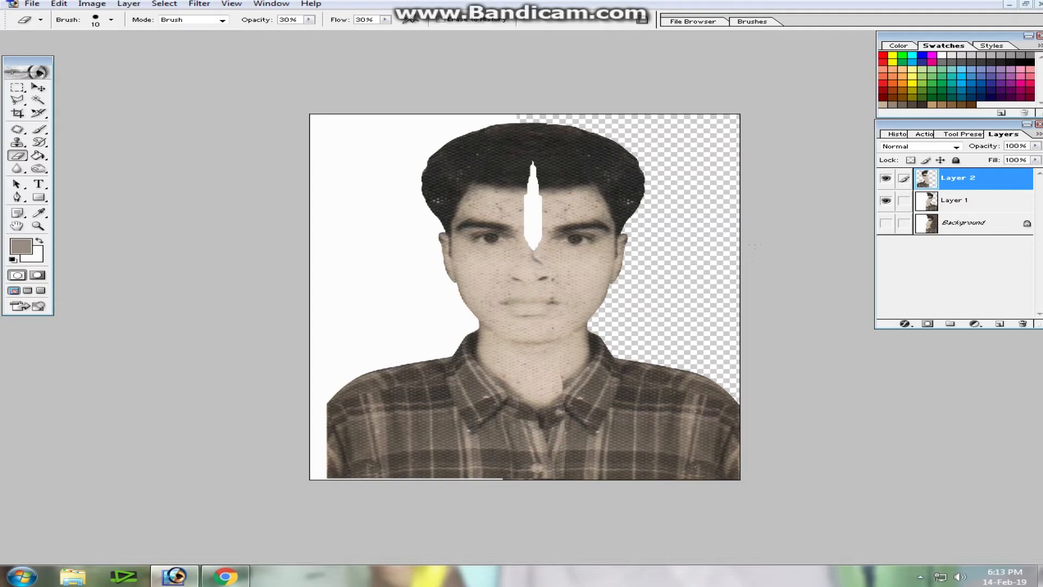
right_click(391, 225)
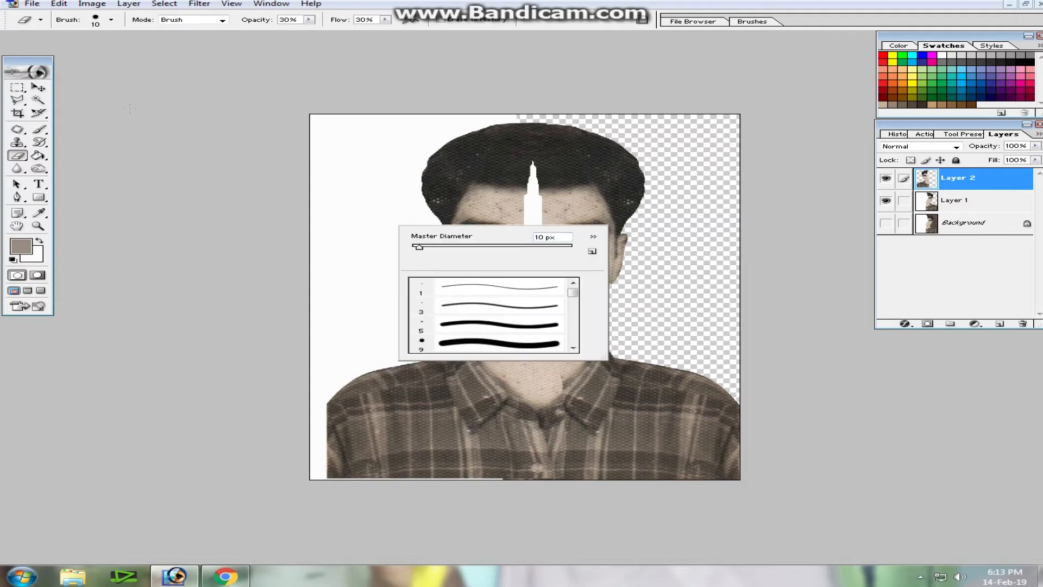
key(Escape)
right_click(415, 173)
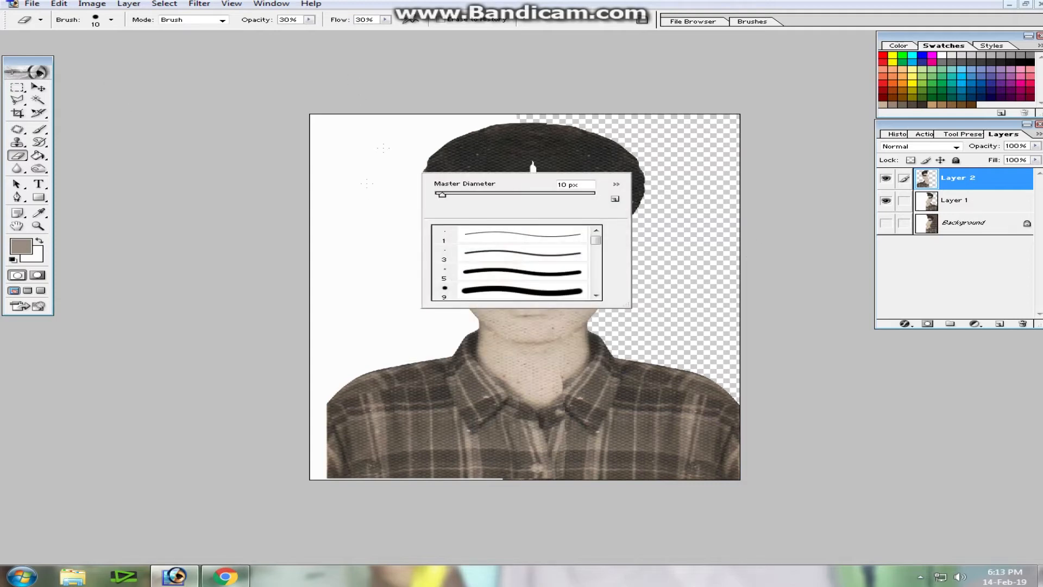
key(Escape)
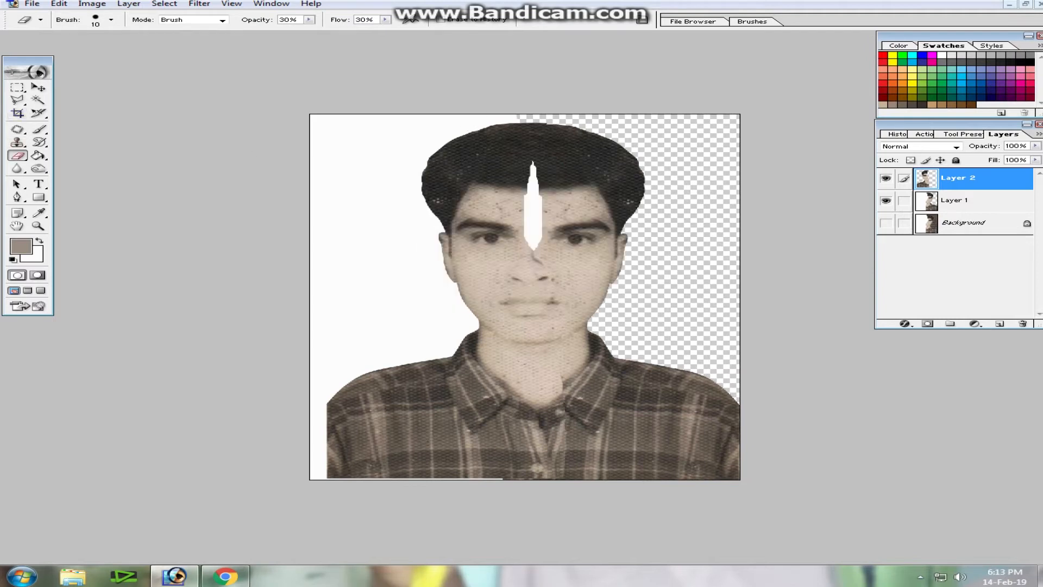
right_click(654, 291)
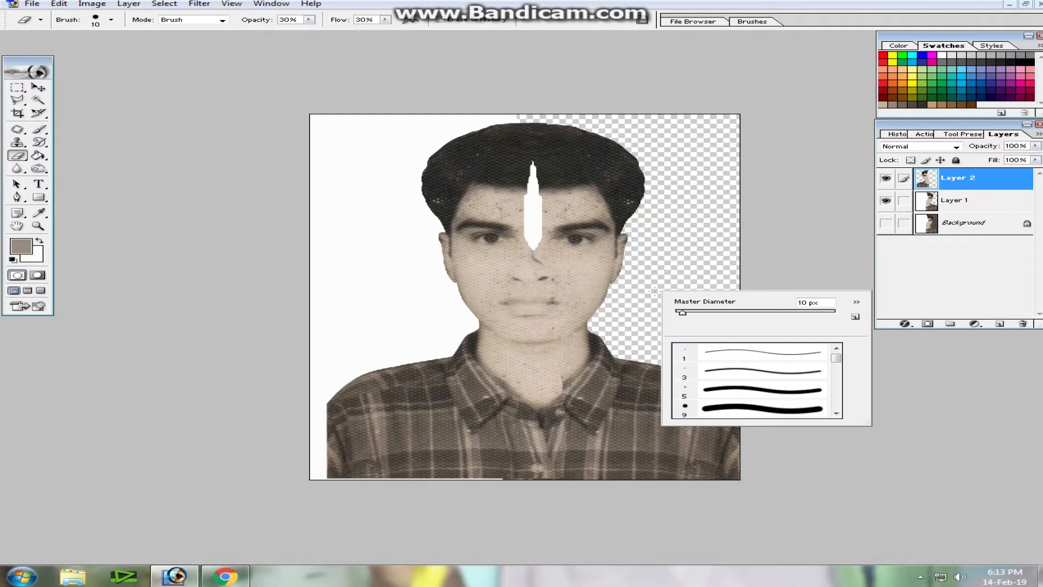
drag(682, 312, 712, 312)
key(Return)
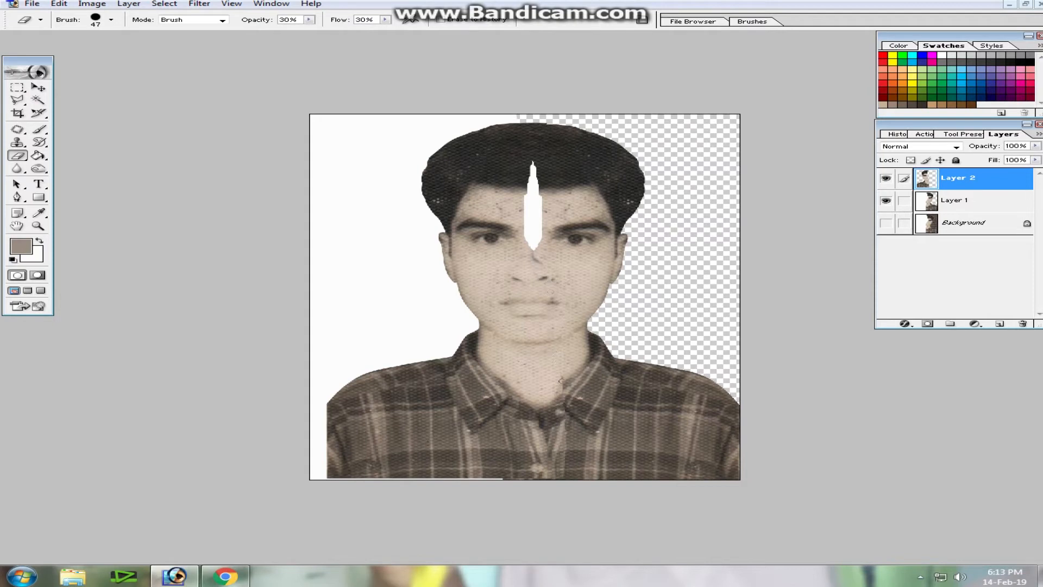
right_click(574, 355)
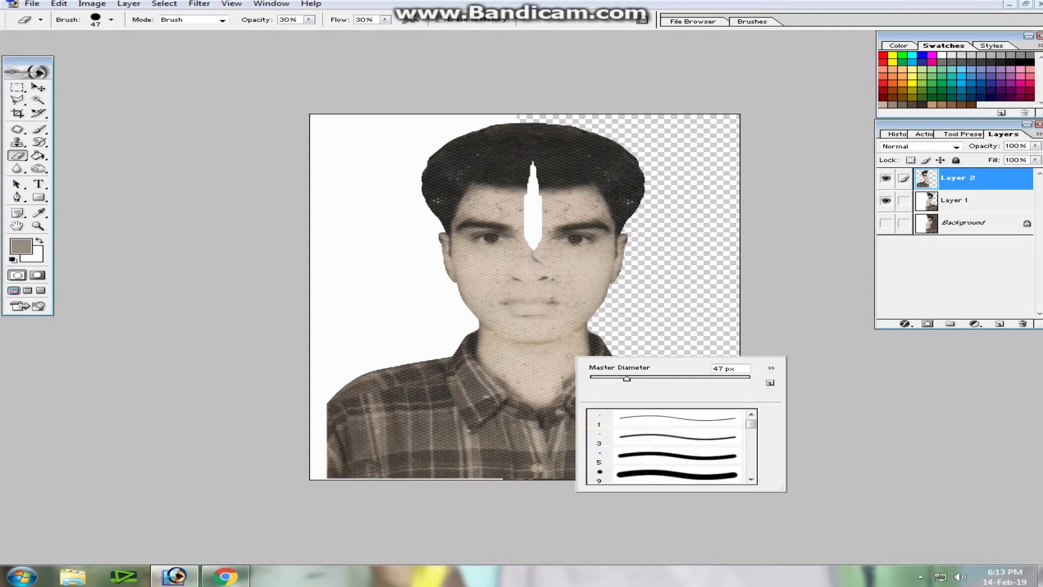
drag(627, 379, 638, 379)
drag(556, 337, 552, 385)
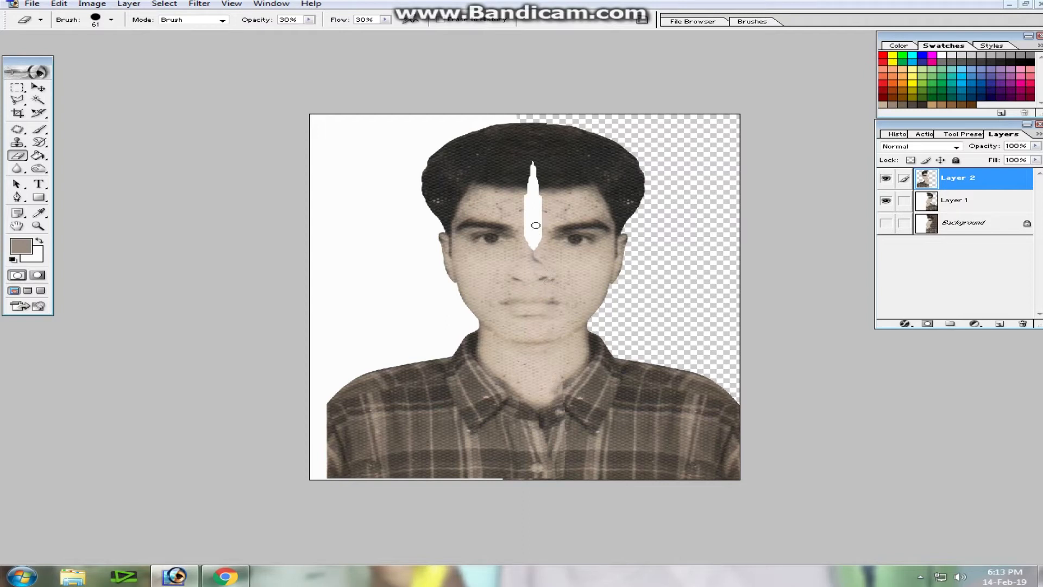
click(513, 132)
- Compare the portrait with Layer 2 hidden and shown, and nudge the mirrored half slightly closer to the original half
click(885, 178)
click(885, 178)
click(886, 178)
click(886, 178)
click(885, 179)
click(39, 88)
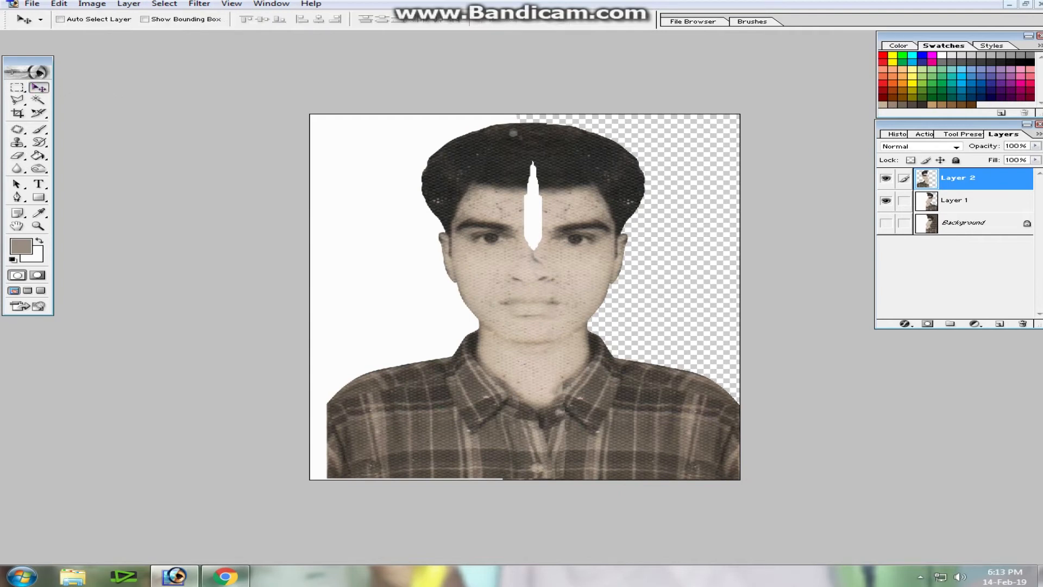
key(Right)
key(Right)
key(Right)
key(Right)
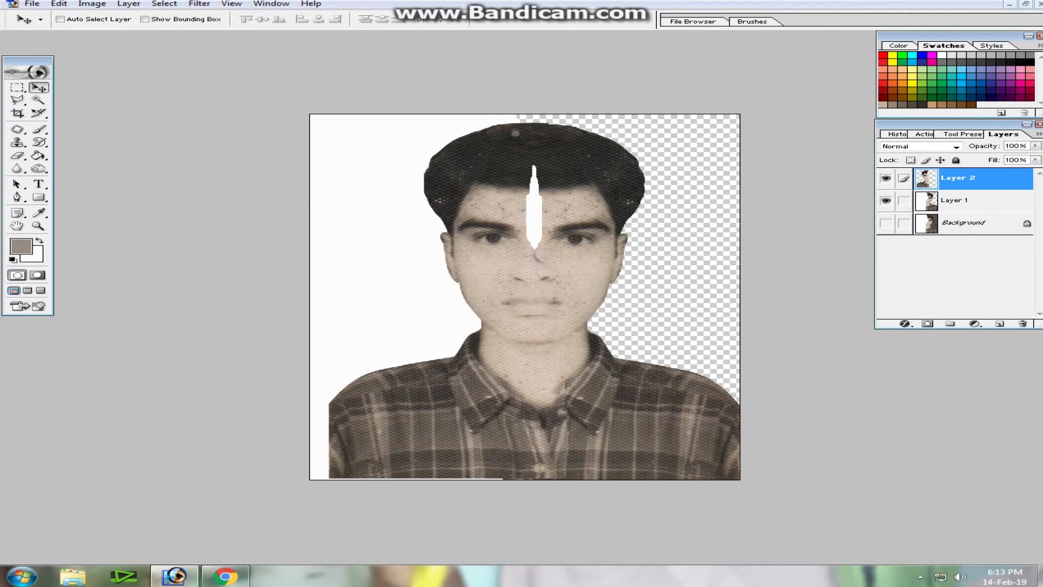
- Examine the join between the two face halves by hiding and showing Layer 2 and viewing the face up close
click(886, 178)
click(886, 178)
click(885, 178)
click(886, 178)
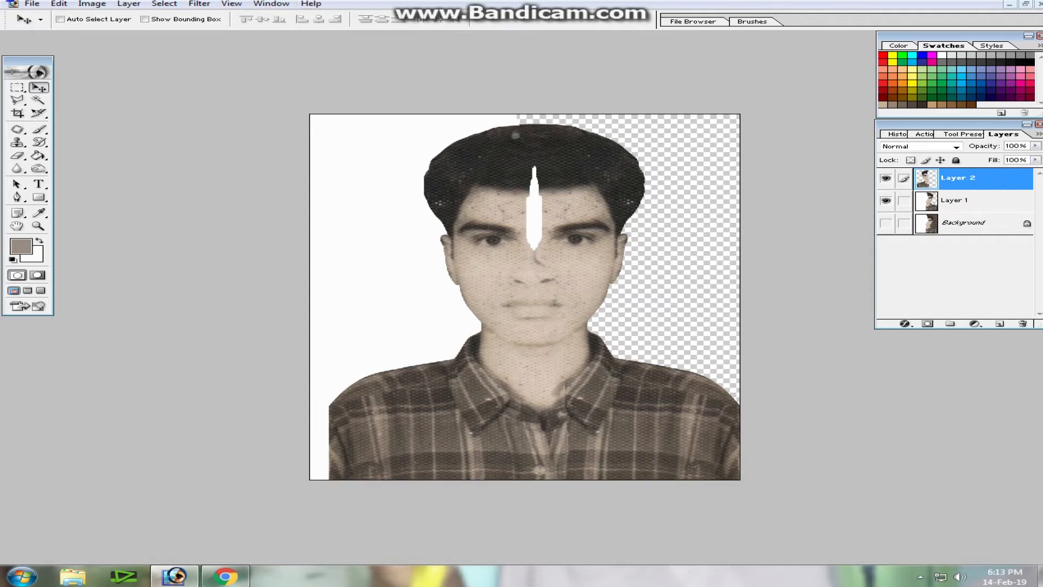
click(957, 200)
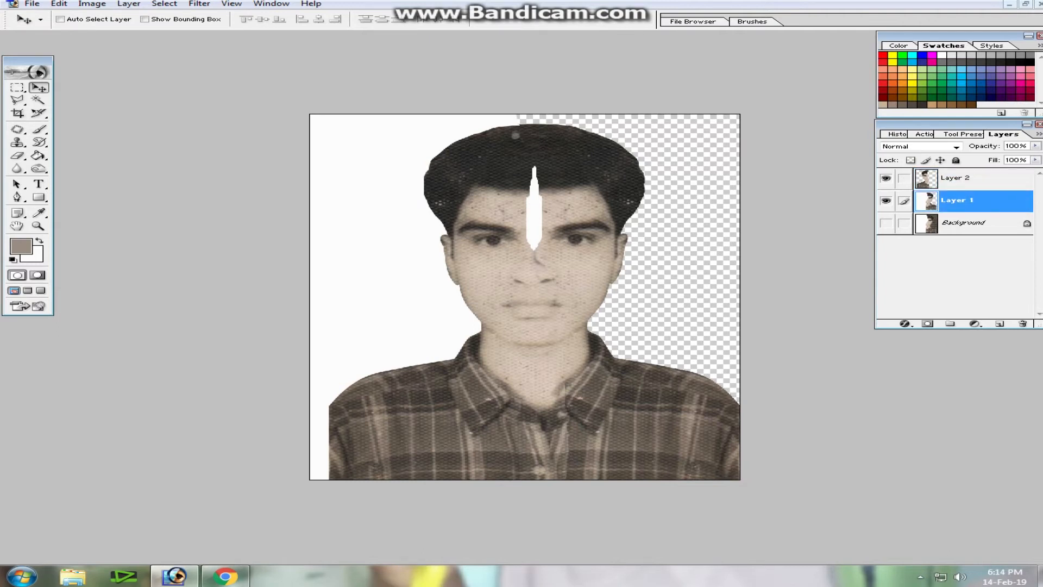
click(957, 177)
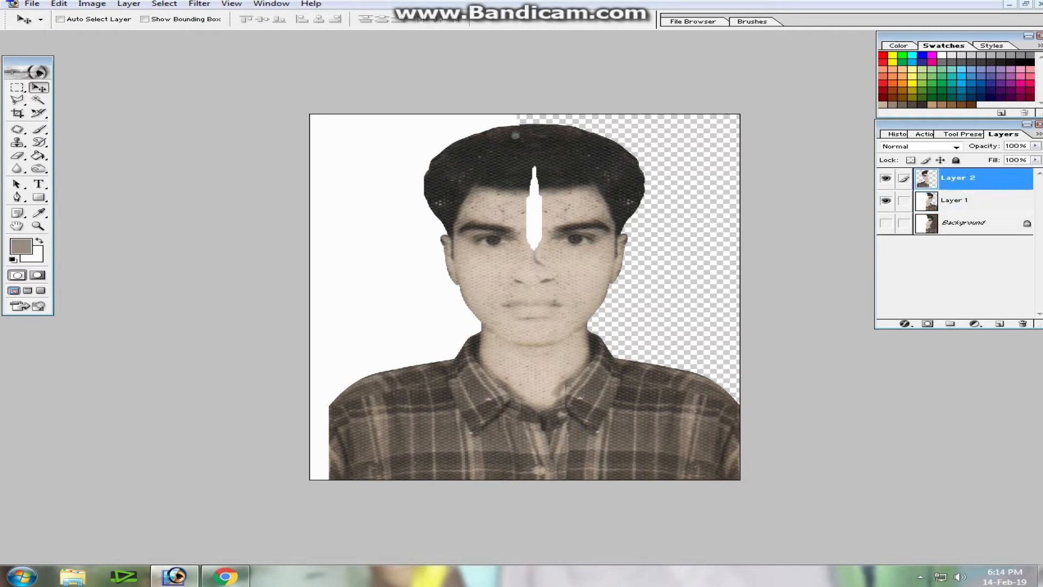
key(w)
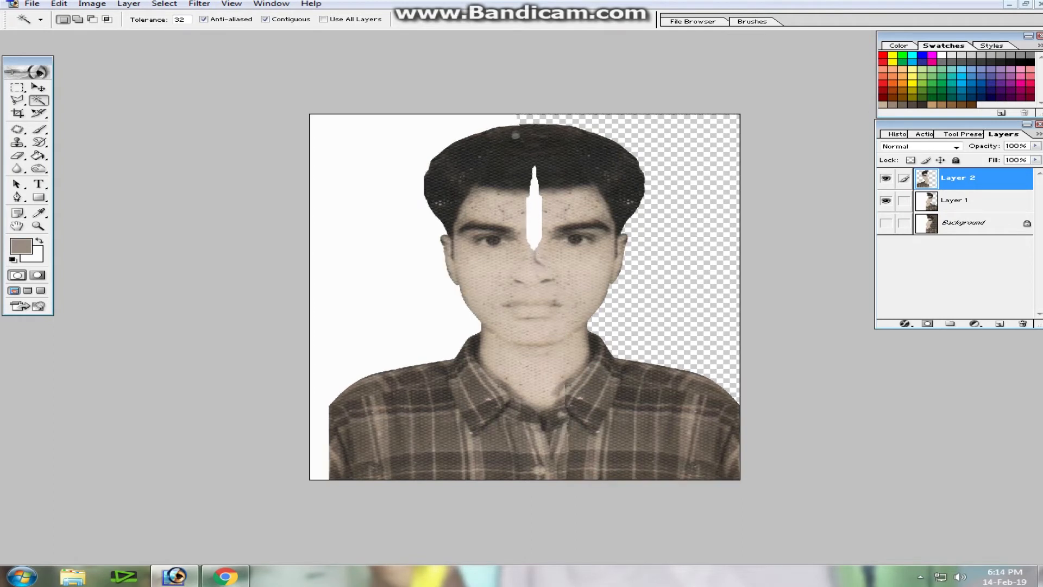
click(886, 178)
click(886, 178)
click(885, 179)
click(885, 178)
key(ctrl+plus)
key(ctrl+plus)
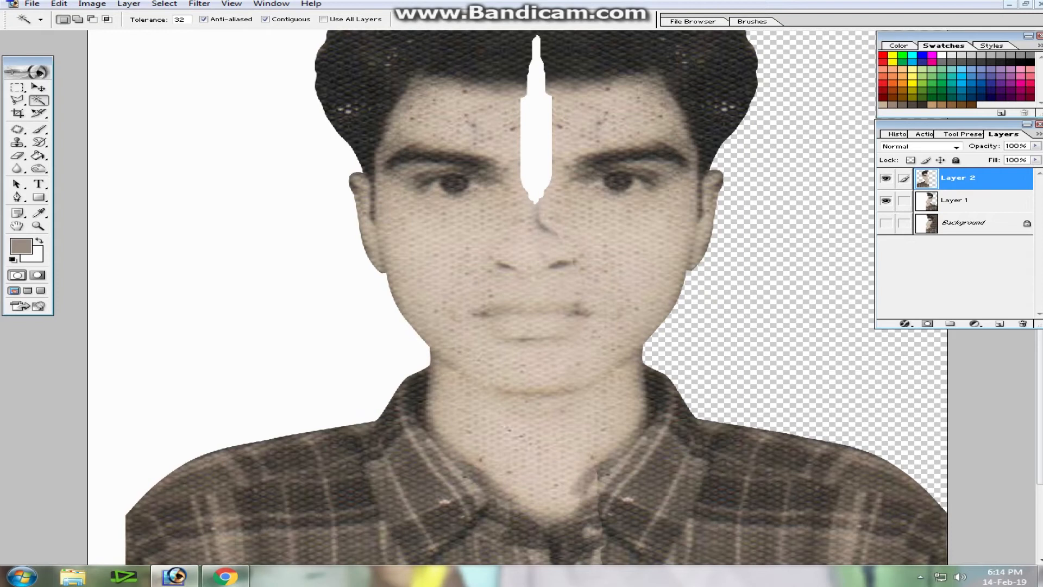
- Test-select the empty area around the mirrored half with the Magic Wand, swap the foreground and background colours, and clear the selection
click(787, 244)
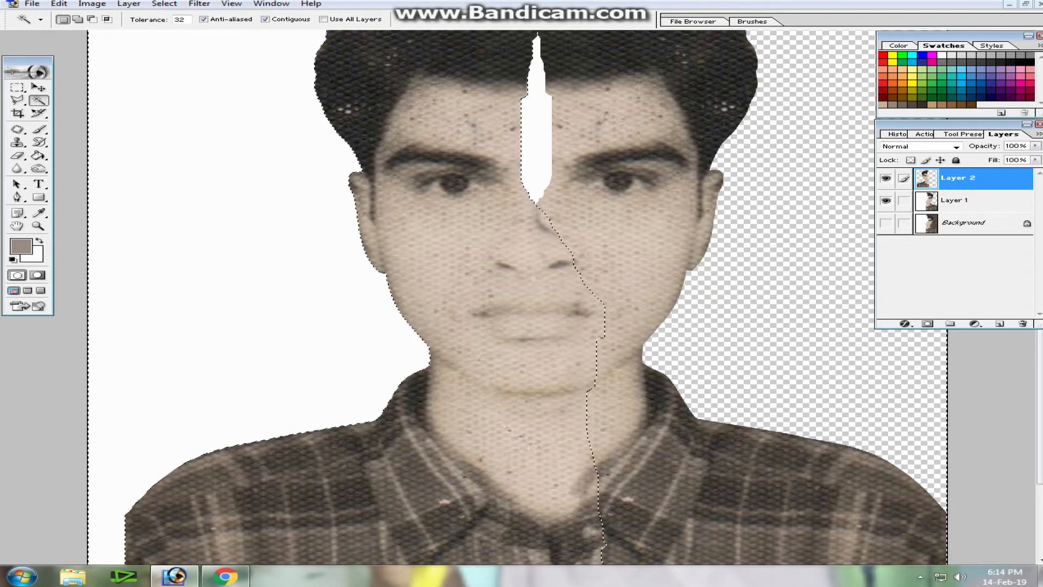
key(x)
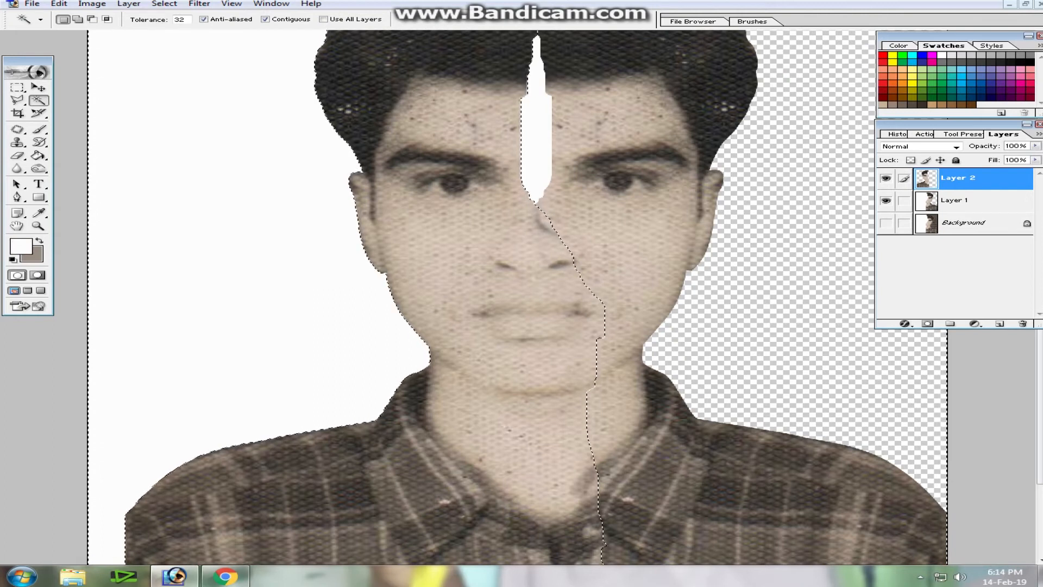
key(ctrl+d)
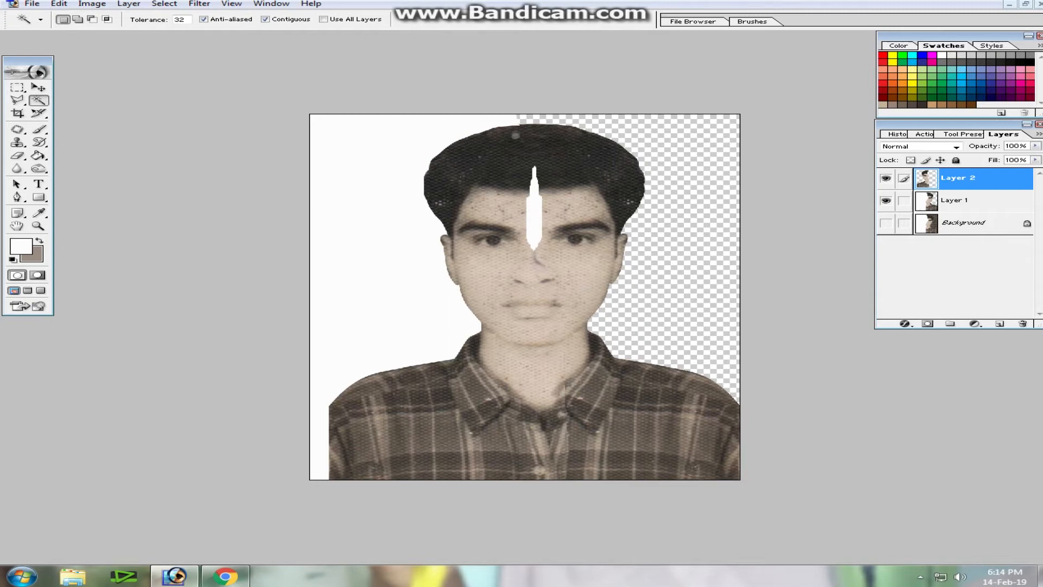
- Briefly show the Background layer for comparison and hide Layer 2 so that only Layer 1 is displayed
click(885, 223)
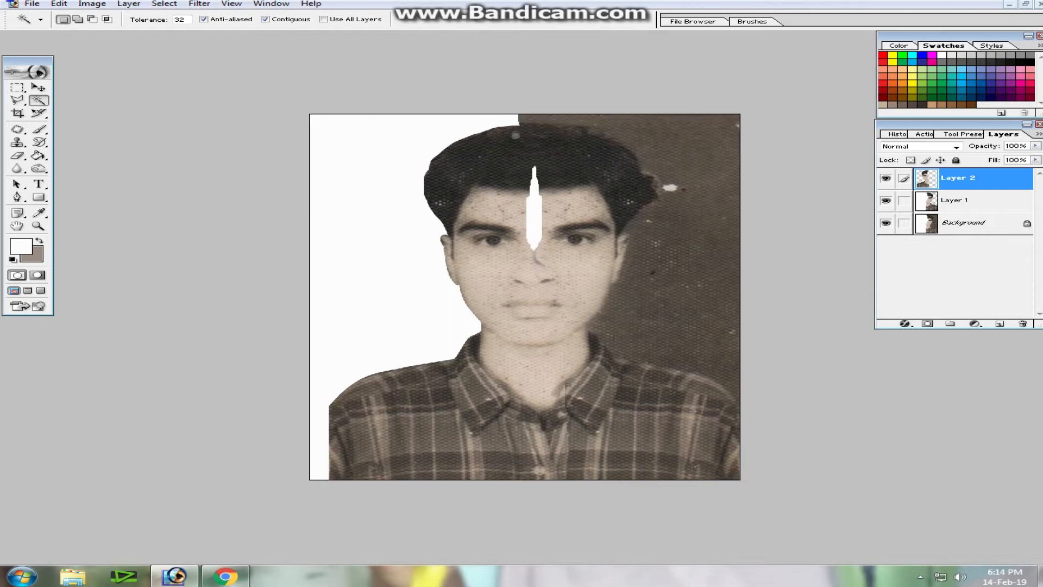
click(885, 222)
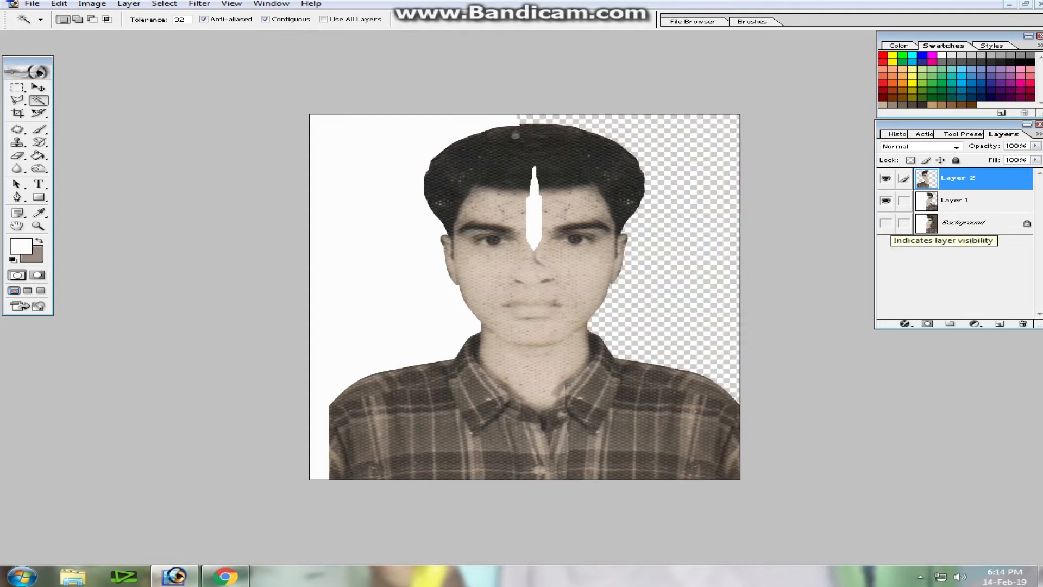
click(885, 178)
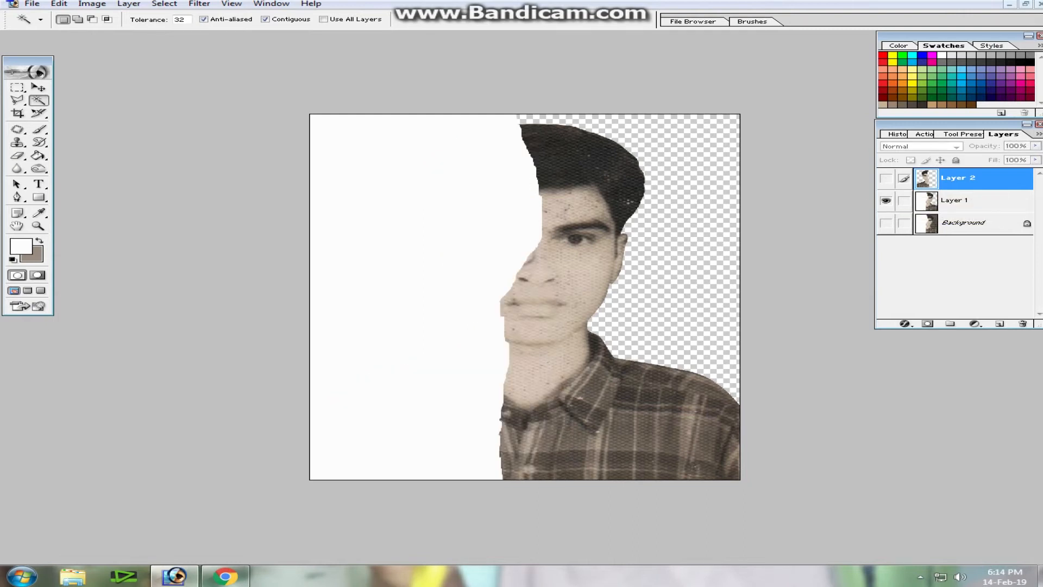
- Try to delete a selected area while the hidden Layer 2 is the active layer
key(ctrl+shift+d)
key(Delete)
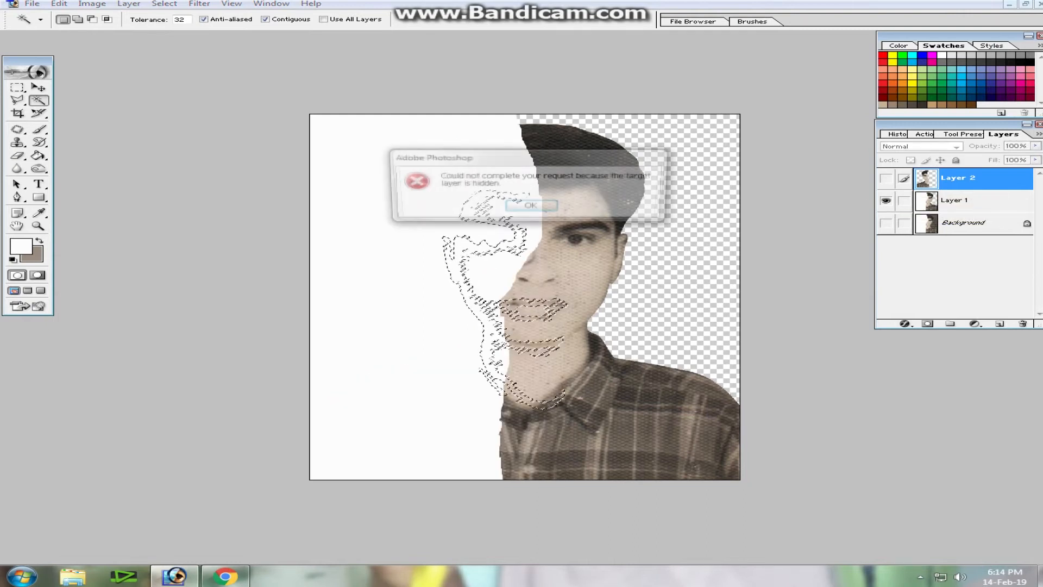
key(Return)
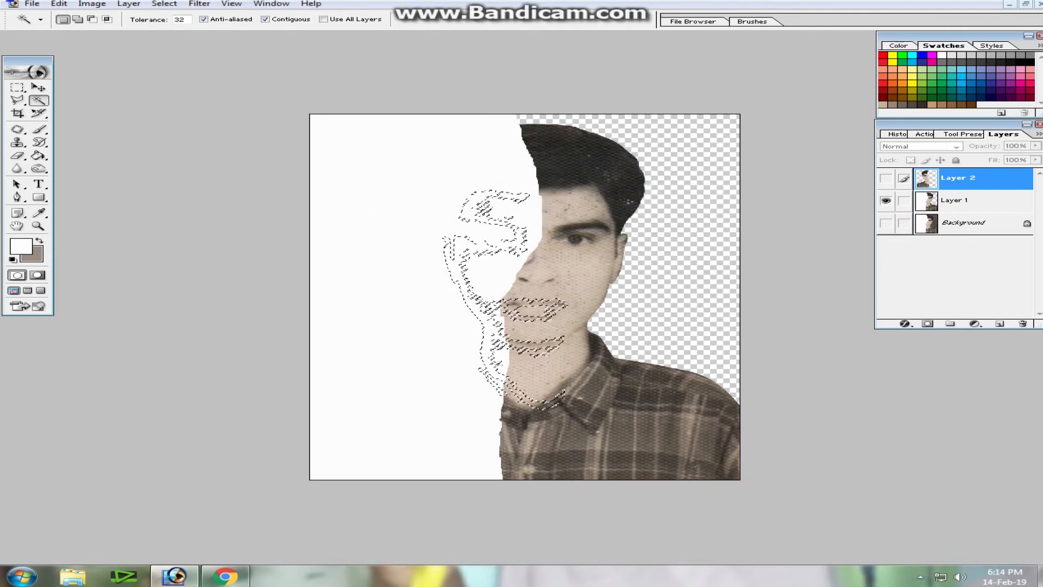
- Select the white area beside the original half on Layer 1 with the Magic Wand and delete it
click(957, 200)
click(413, 260)
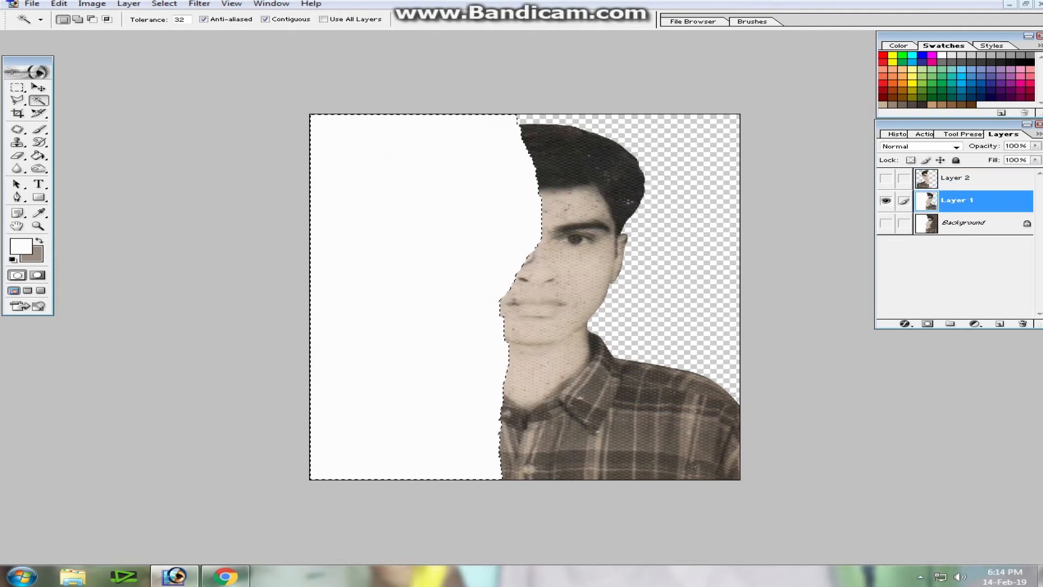
key(Delete)
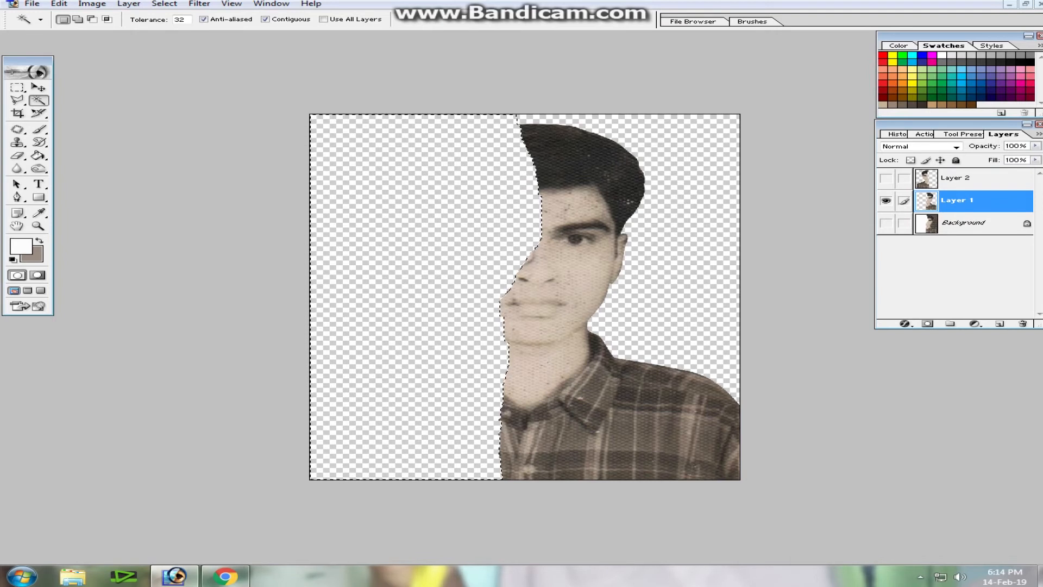
- Show Layer 2 again with the selection cleared and merge it down into Layer 1
click(957, 178)
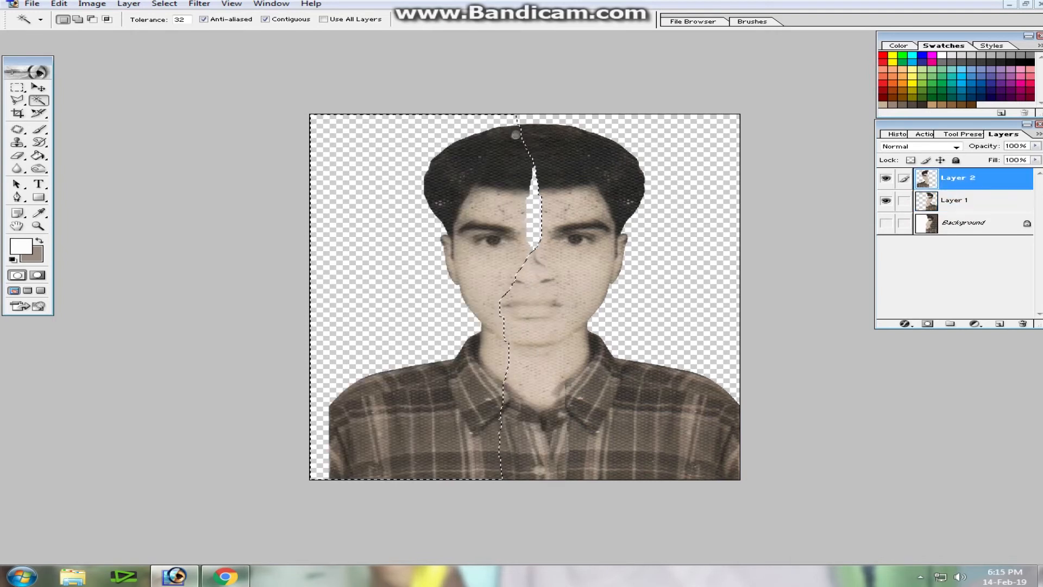
key(ctrl+d)
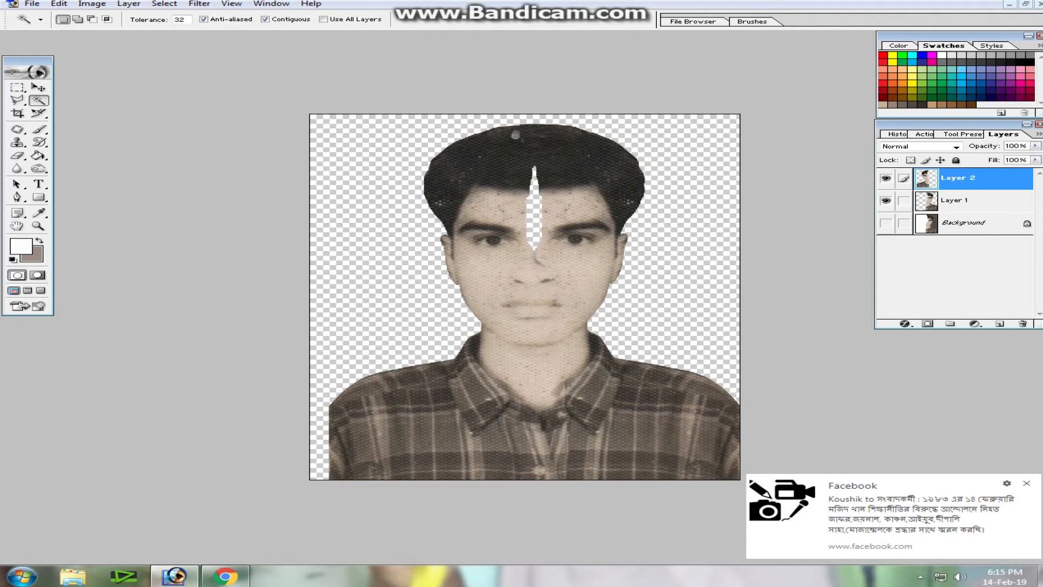
key(ctrl+e)
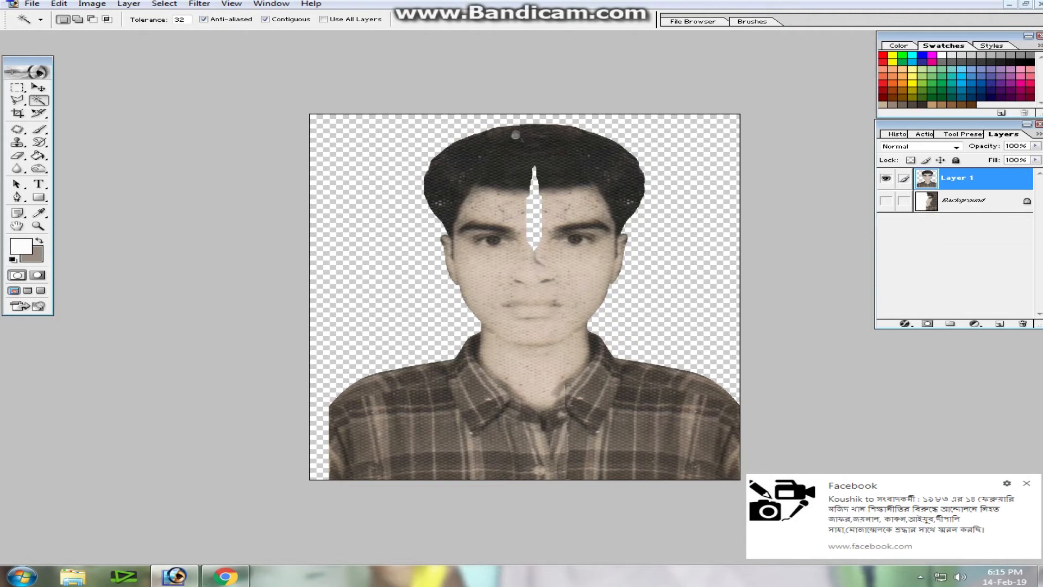
click(885, 178)
click(885, 178)
click(886, 201)
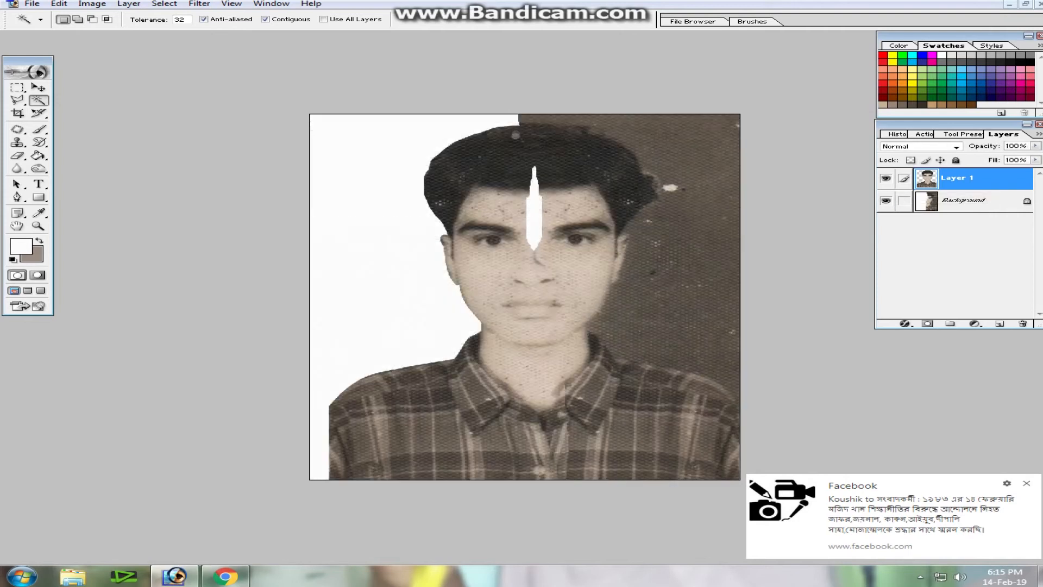
click(886, 200)
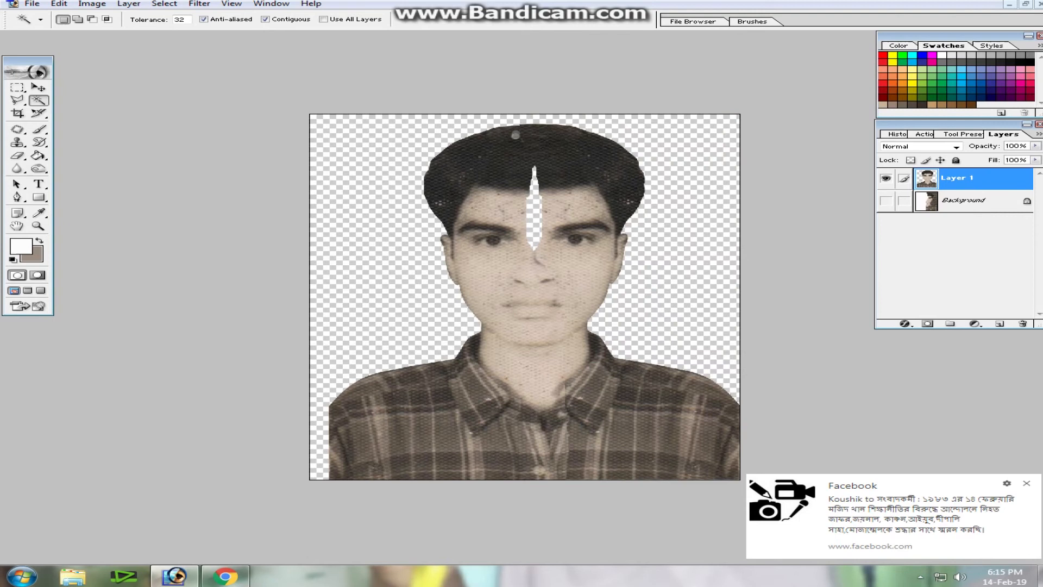
- Show the Background layer behind the merged portrait for comparison and hide it again
click(963, 199)
click(885, 200)
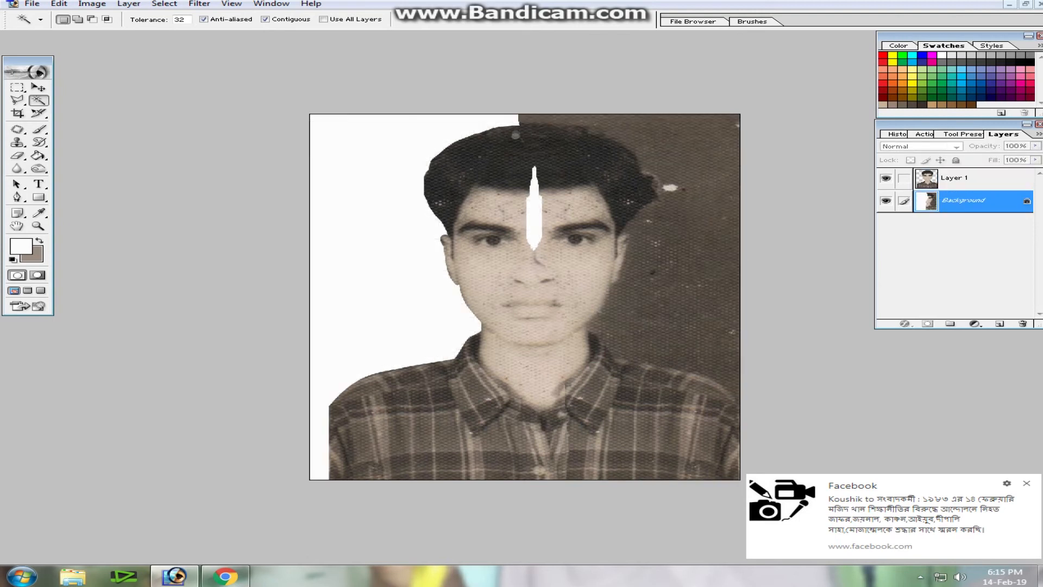
click(885, 200)
click(885, 200)
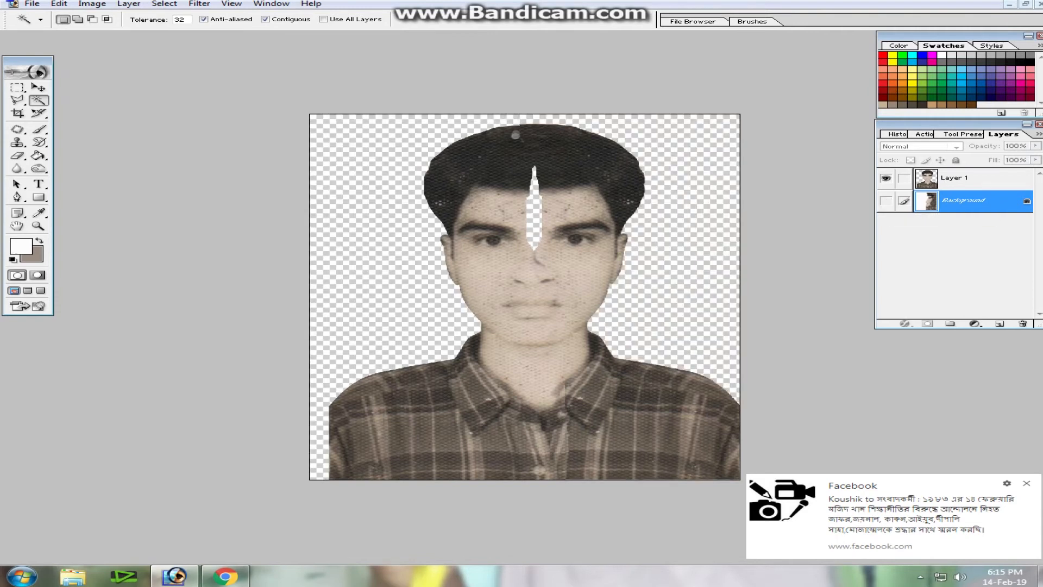
- On Layer 1, fill the narrow transparent gap in the hair with cloned hair texture, using a 47 px Clone Stamp brush
key(ctrl+plus)
key(ctrl+plus)
scroll(521, 293, up, 10)
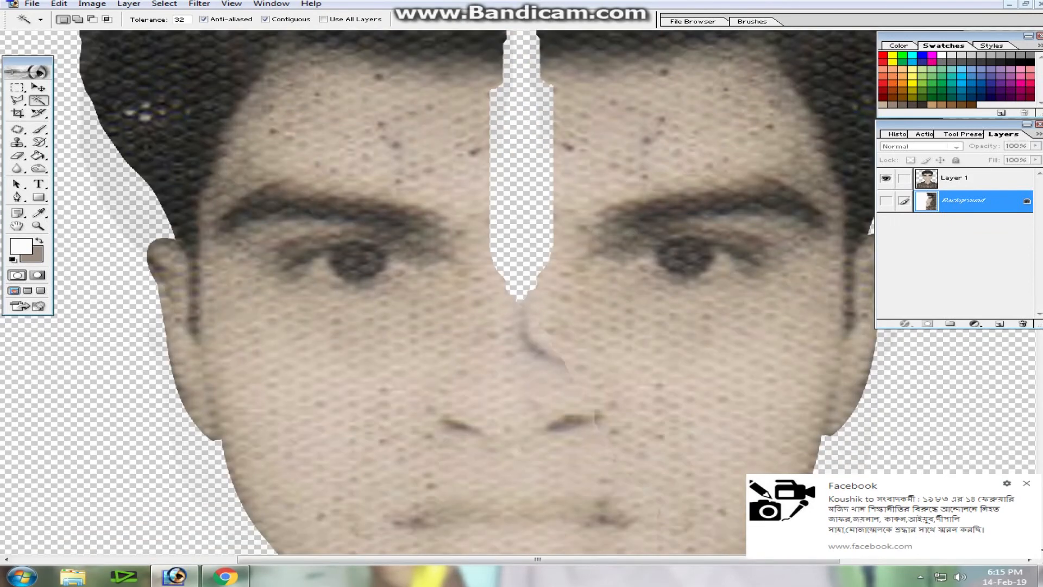
key(s)
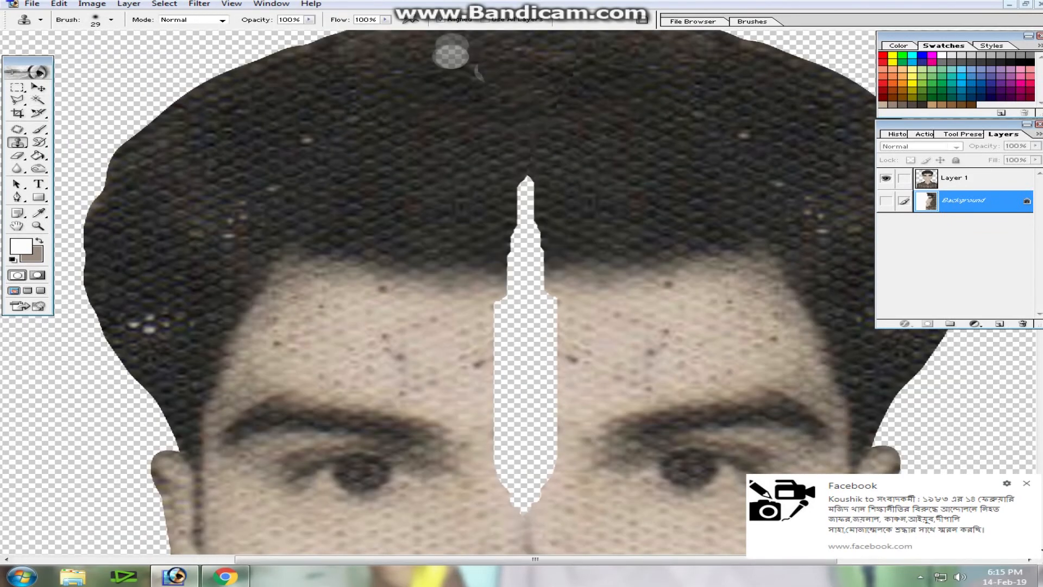
drag(521, 293, 499, 354)
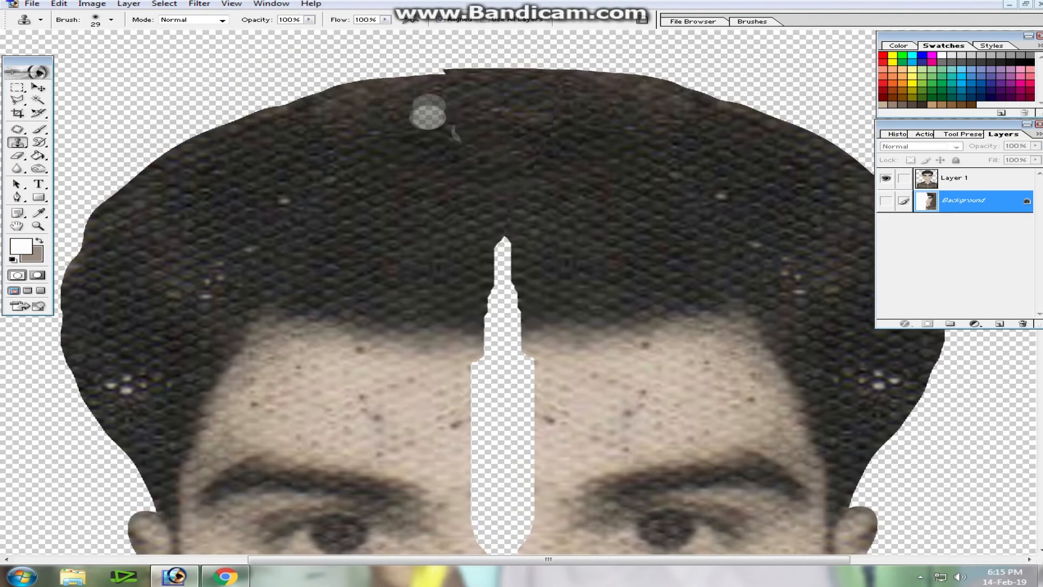
click(961, 178)
key(Return)
right_click(643, 263)
drag(687, 285, 701, 284)
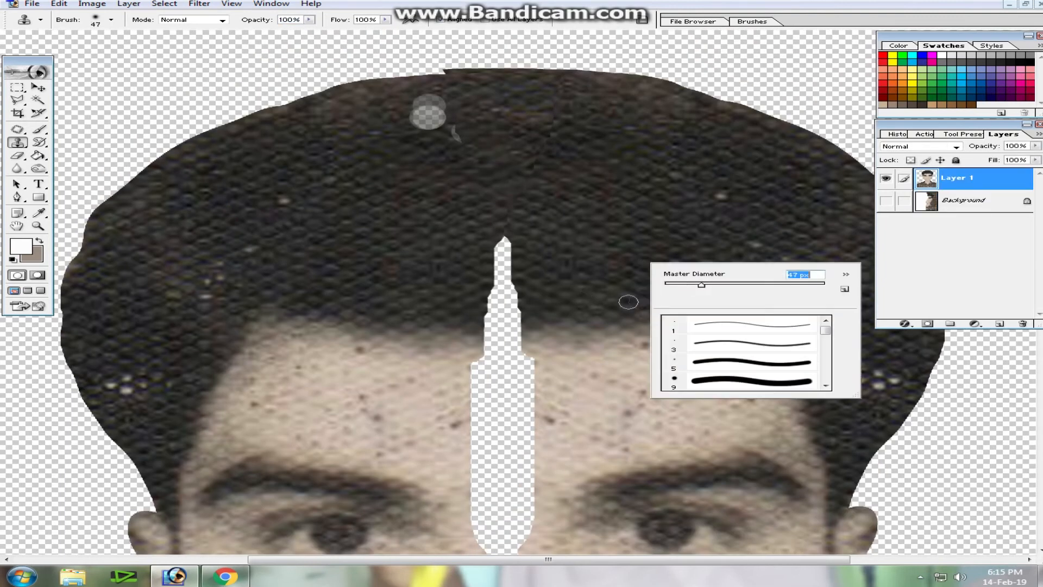
key(Return)
mouse_move(513, 326)
mouse_down()
mouse_move(515, 305)
mouse_move(508, 322)
mouse_move(503, 238)
mouse_move(517, 268)
mouse_move(510, 314)
mouse_move(502, 252)
mouse_move(489, 326)
mouse_move(524, 332)
mouse_move(484, 332)
mouse_move(496, 251)
mouse_up()
- Clone clean hair over the pale round spot near the crown and the white specks on the right side of the hair
alt+click(445, 160)
mouse_move(439, 129)
mouse_down()
mouse_move(402, 128)
mouse_move(455, 86)
mouse_up()
alt+click(676, 235)
drag(709, 193, 728, 200)
drag(770, 247, 482, 159)
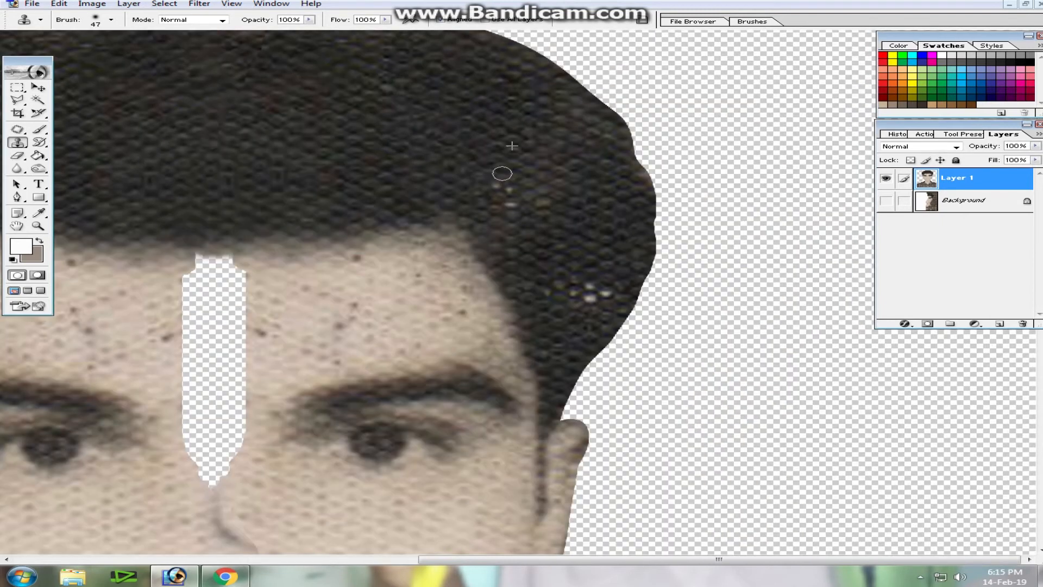
scroll(521, 212, down, 3)
mouse_move(592, 197)
mouse_down()
mouse_move(567, 193)
mouse_move(611, 191)
mouse_up()
- Clone clean skin over the dark spots beside the gap and across the left half of the forehead
drag(197, 240, 423, 253)
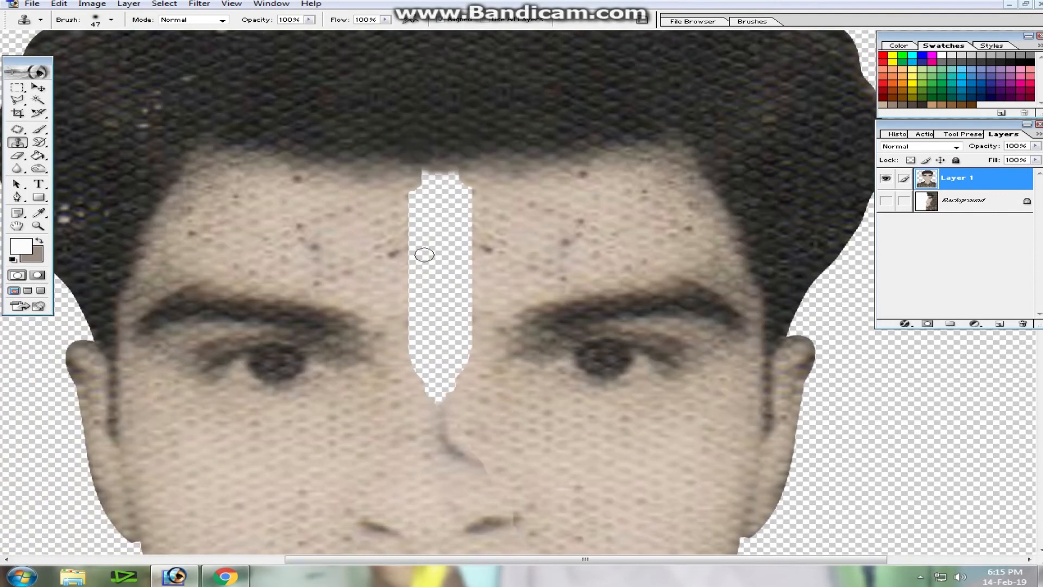
click(488, 248)
alt+click(501, 277)
mouse_move(469, 284)
mouse_down()
mouse_move(460, 215)
mouse_move(470, 198)
mouse_move(461, 320)
mouse_move(458, 251)
mouse_move(434, 268)
mouse_move(373, 273)
mouse_up()
alt+click(371, 270)
mouse_move(349, 238)
mouse_down()
mouse_move(352, 203)
mouse_move(303, 235)
mouse_move(294, 228)
mouse_move(316, 231)
mouse_move(317, 271)
mouse_move(343, 256)
mouse_move(349, 275)
mouse_move(327, 285)
mouse_move(312, 277)
mouse_move(320, 257)
mouse_move(288, 264)
mouse_move(275, 235)
mouse_up()
alt+click(336, 219)
alt+click(318, 252)
alt+click(322, 186)
drag(300, 183, 293, 177)
drag(201, 242, 191, 233)
- Fill the upper part of the transparent gap below the hairline with cloned forehead skin
alt+click(334, 261)
mouse_move(406, 257)
mouse_down()
mouse_move(411, 269)
mouse_move(407, 196)
mouse_move(414, 272)
mouse_move(441, 228)
mouse_move(444, 255)
mouse_move(425, 259)
mouse_up()
alt+click(406, 235)
mouse_move(428, 208)
mouse_down()
mouse_move(450, 203)
mouse_move(406, 193)
mouse_move(456, 174)
mouse_up()
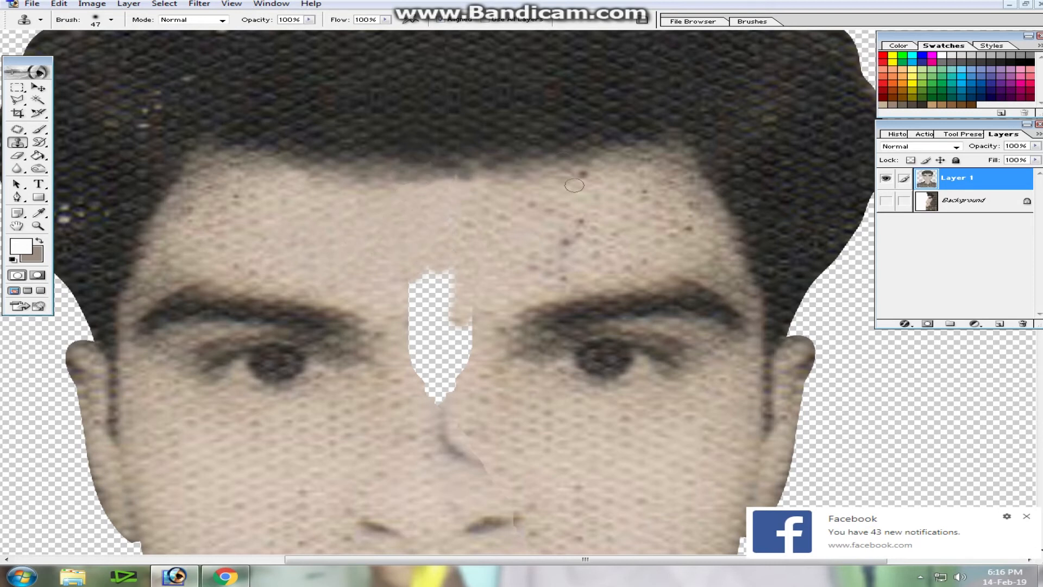
- Clone clean skin over the dark spots on the forehead above the right eyebrow
drag(576, 178, 584, 174)
alt+click(526, 232)
mouse_move(532, 253)
mouse_down()
mouse_move(558, 275)
mouse_move(535, 262)
mouse_move(544, 274)
mouse_move(560, 251)
mouse_move(571, 263)
mouse_move(570, 233)
mouse_up()
alt+click(550, 234)
click(579, 225)
click(524, 205)
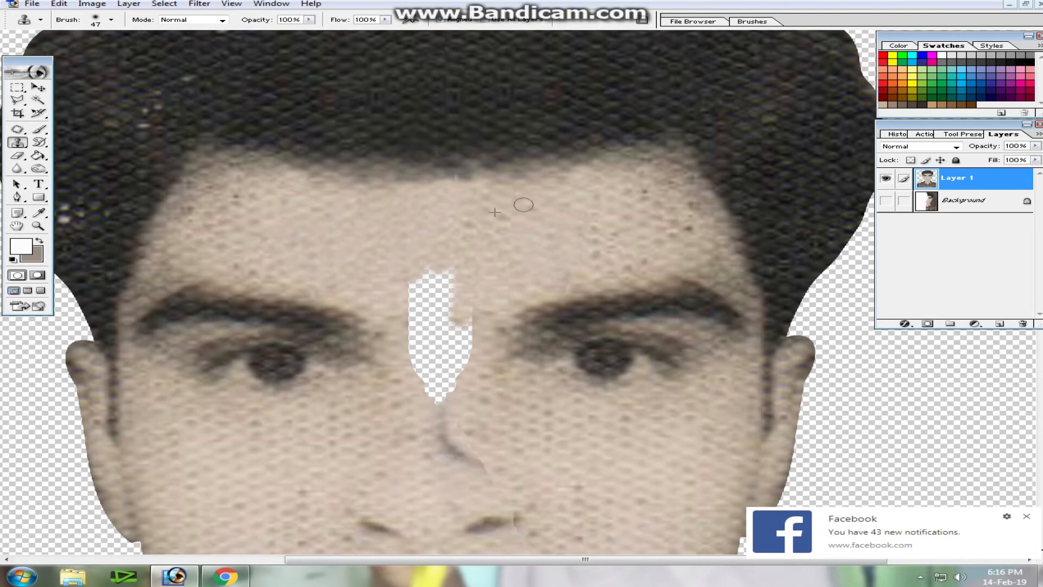
- Fill the rest of the gap between the eyebrows with cloned skin and remove the dark crease on the nose
mouse_move(400, 283)
mouse_down()
mouse_move(412, 333)
mouse_move(429, 260)
mouse_move(409, 306)
mouse_move(412, 295)
mouse_move(442, 293)
mouse_move(421, 324)
mouse_up()
drag(452, 289, 454, 327)
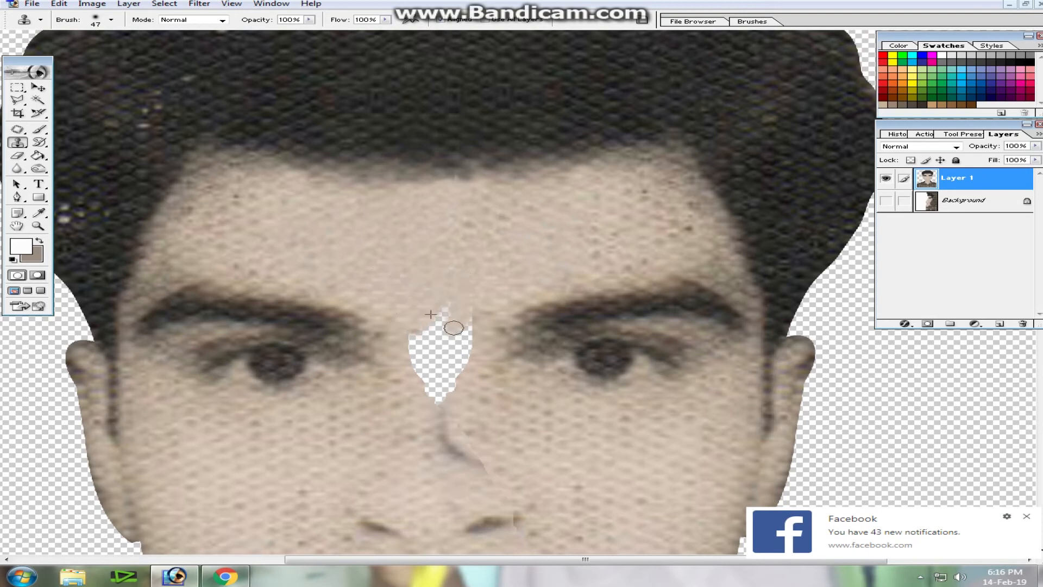
mouse_move(454, 457)
mouse_down()
mouse_move(442, 440)
mouse_move(478, 462)
mouse_move(444, 415)
mouse_move(454, 358)
mouse_move(421, 353)
mouse_move(445, 377)
mouse_move(468, 321)
mouse_move(419, 342)
mouse_move(414, 326)
mouse_move(435, 310)
mouse_move(450, 324)
mouse_move(482, 312)
mouse_up()
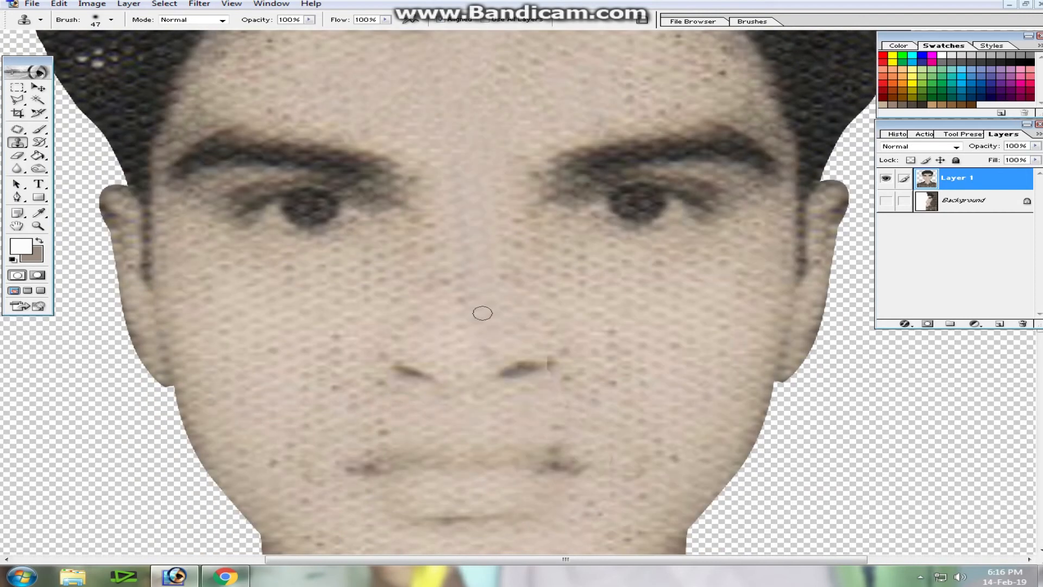
- Reduce the Clone Stamp brush to 21 px and repair the broken edge of the right nostril and the seam lines around it
scroll(482, 312, down, 2)
scroll(482, 312, up, 5)
scroll(740, 430, up, 2)
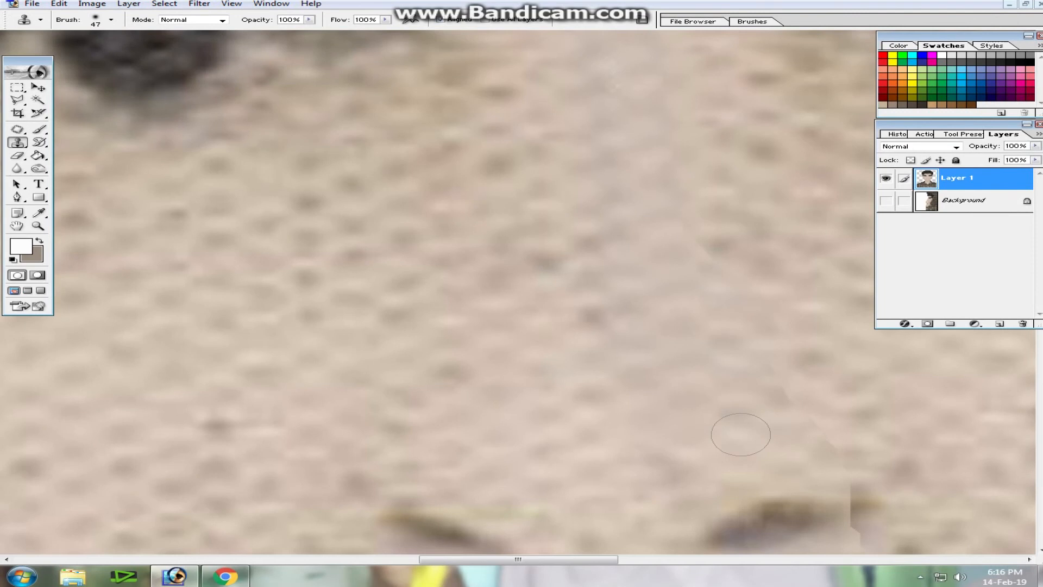
scroll(496, 282, up, 2)
right_click(511, 350)
drag(568, 374, 548, 373)
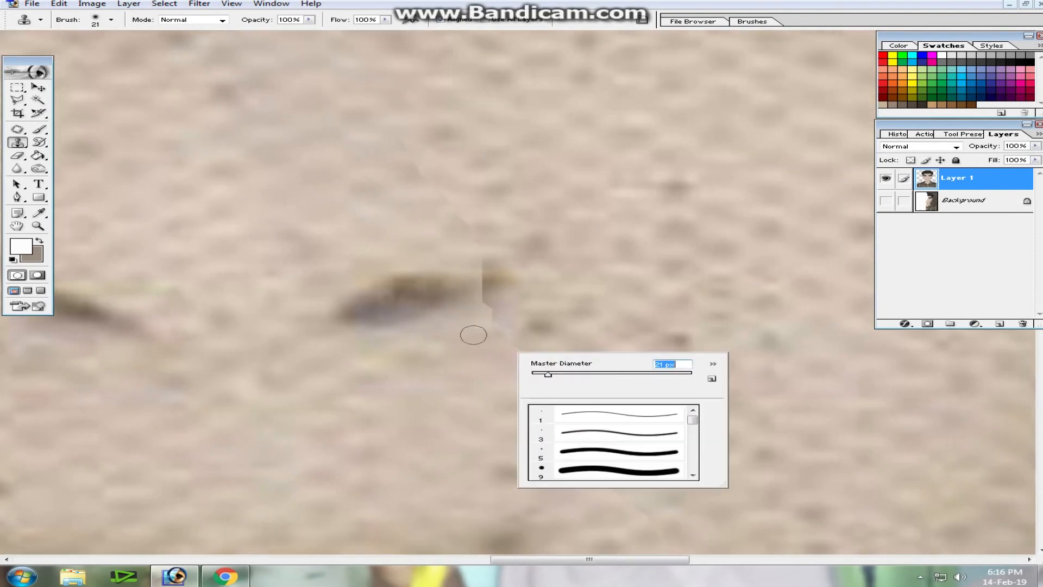
key(Return)
drag(478, 288, 560, 439)
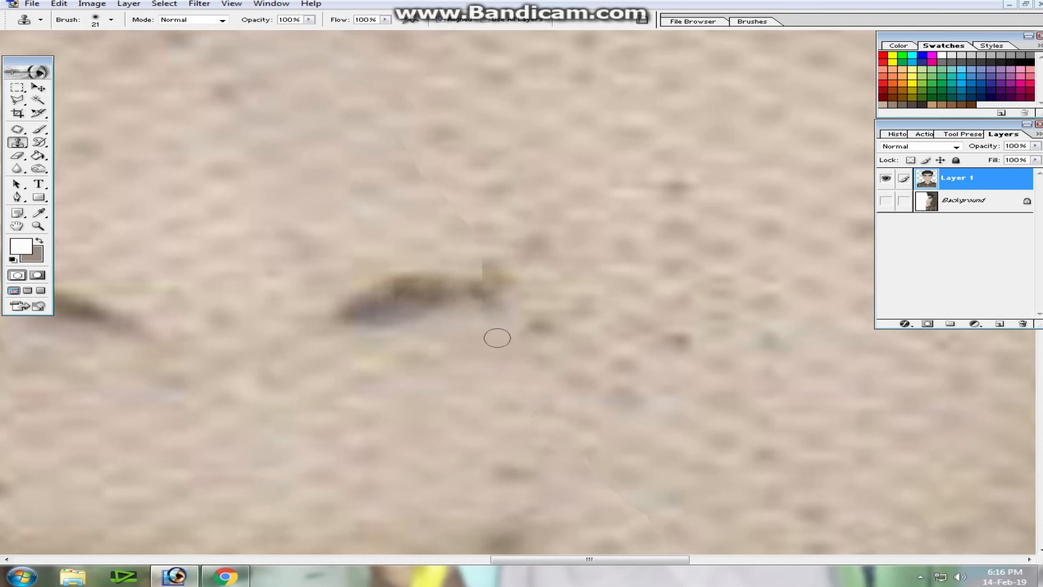
mouse_move(484, 249)
mouse_down()
mouse_move(411, 160)
mouse_move(490, 254)
mouse_up()
mouse_move(642, 493)
mouse_down()
mouse_move(482, 237)
mouse_move(512, 349)
mouse_move(511, 464)
mouse_up()
key(ctrl+minus)
key(ctrl+minus)
key(ctrl+minus)
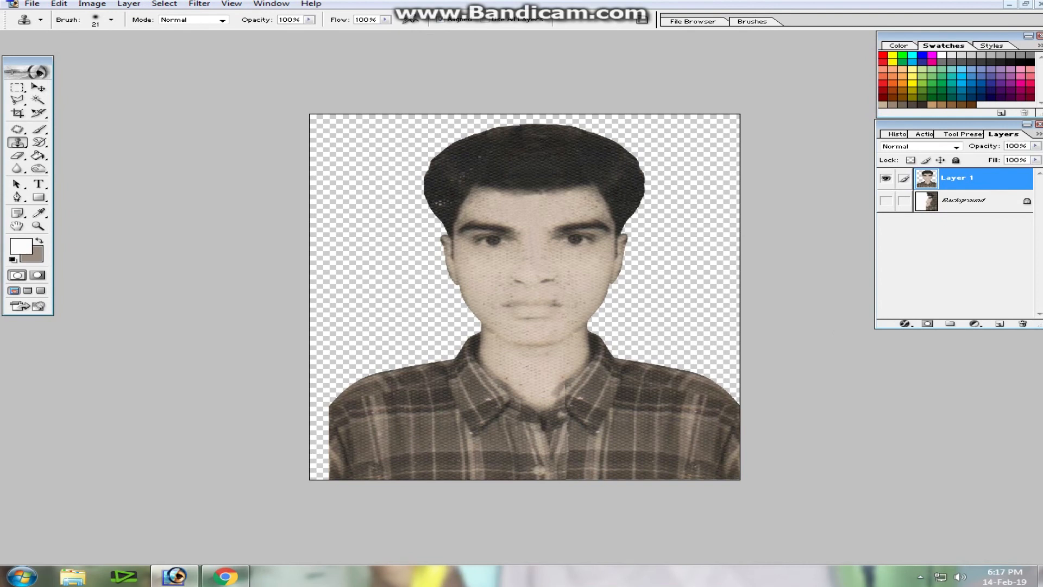
- Shorten the portrait's height from its bottom edge with Free Transform and move the portrait to the middle of the canvas
key(ctrl+a)
key(ctrl+t)
drag(525, 480, 524, 455)
key(Return)
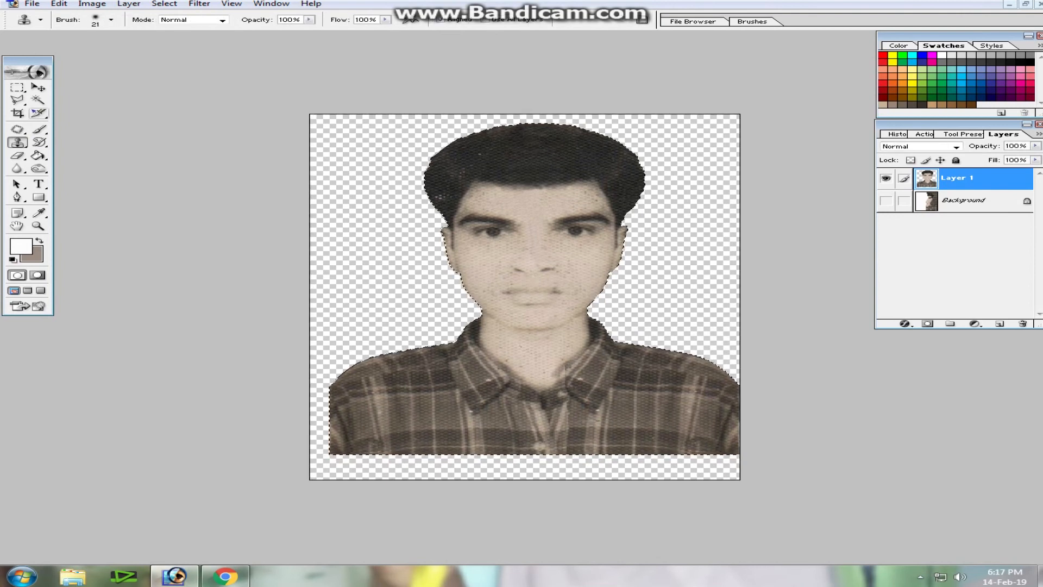
click(38, 87)
mouse_move(536, 264)
mouse_down()
mouse_move(516, 271)
mouse_move(527, 271)
mouse_up()
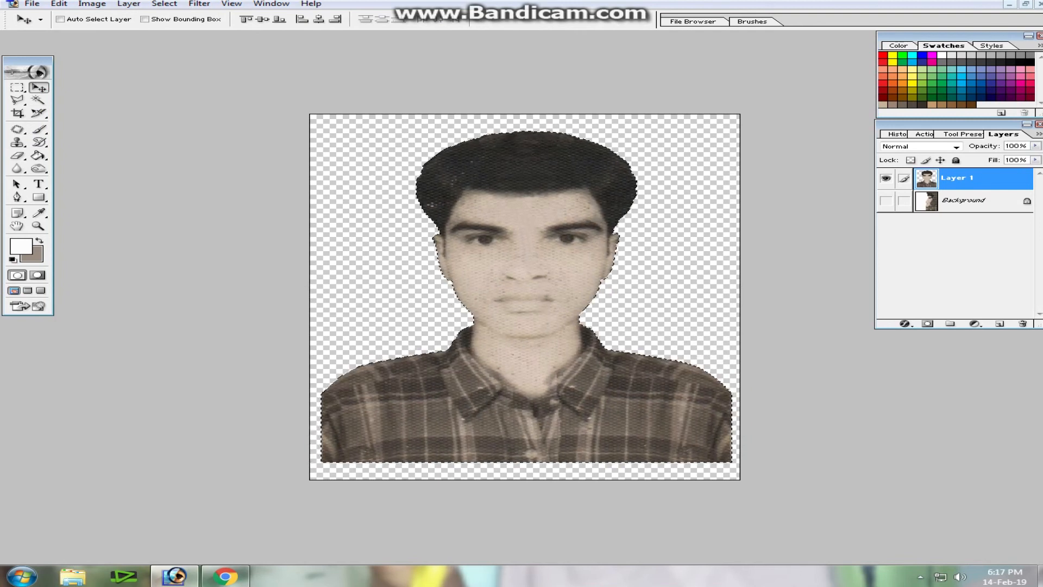
- Try to enlarge the portrait to the canvas edges with Free Transform, and undo the scaling
key(ctrl+t)
drag(732, 461, 740, 479)
key(Return)
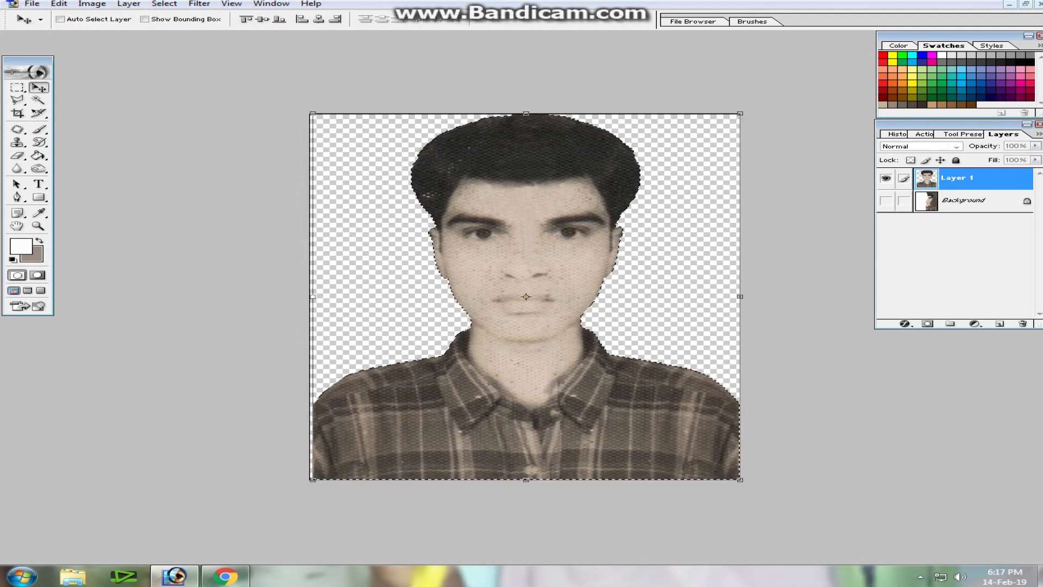
key(ctrl+z)
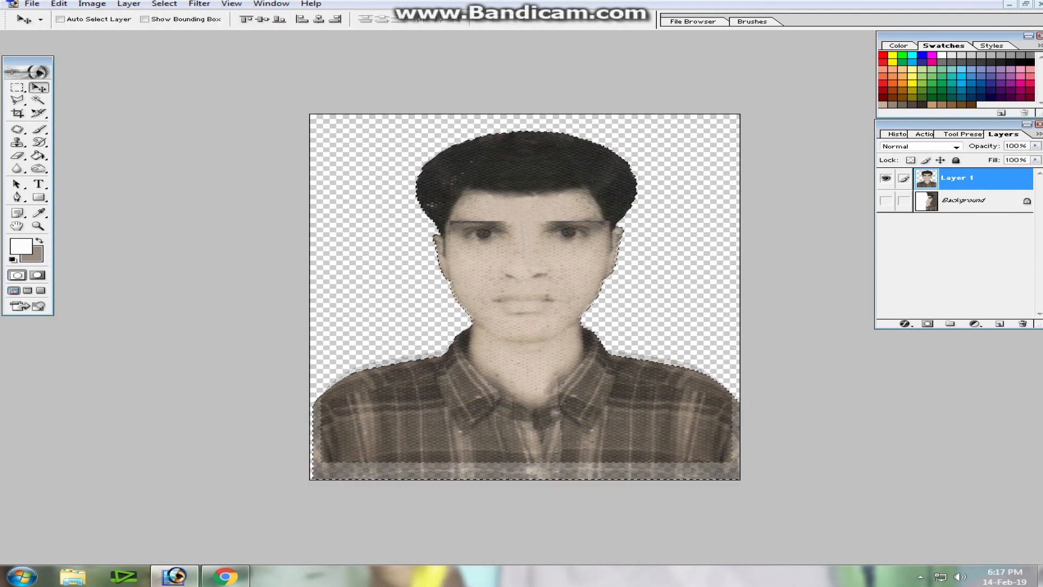
- Scale the portrait around its centre to 107% in width and height
key(ctrl+t)
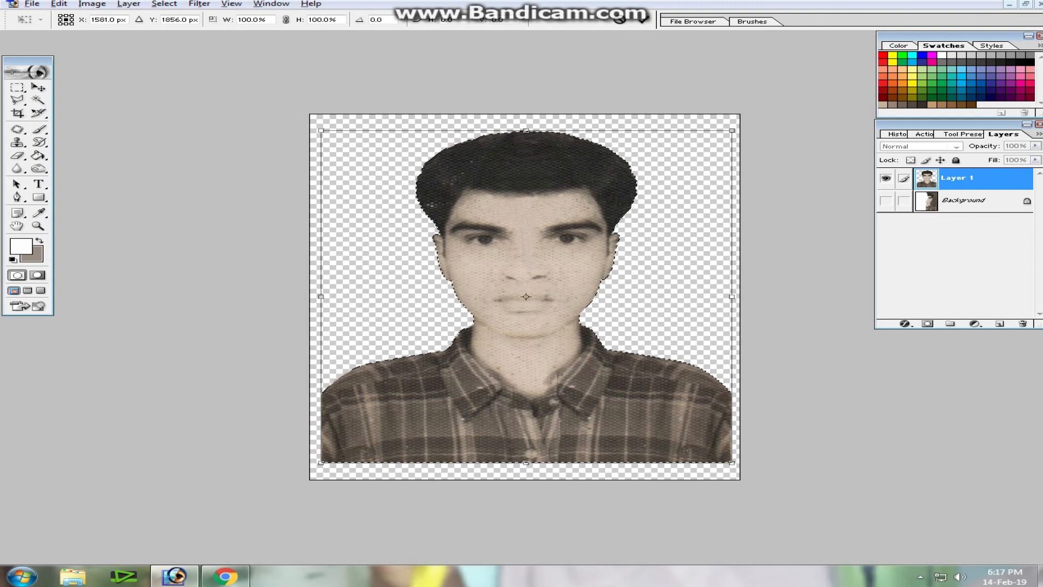
drag(733, 464, 746, 473)
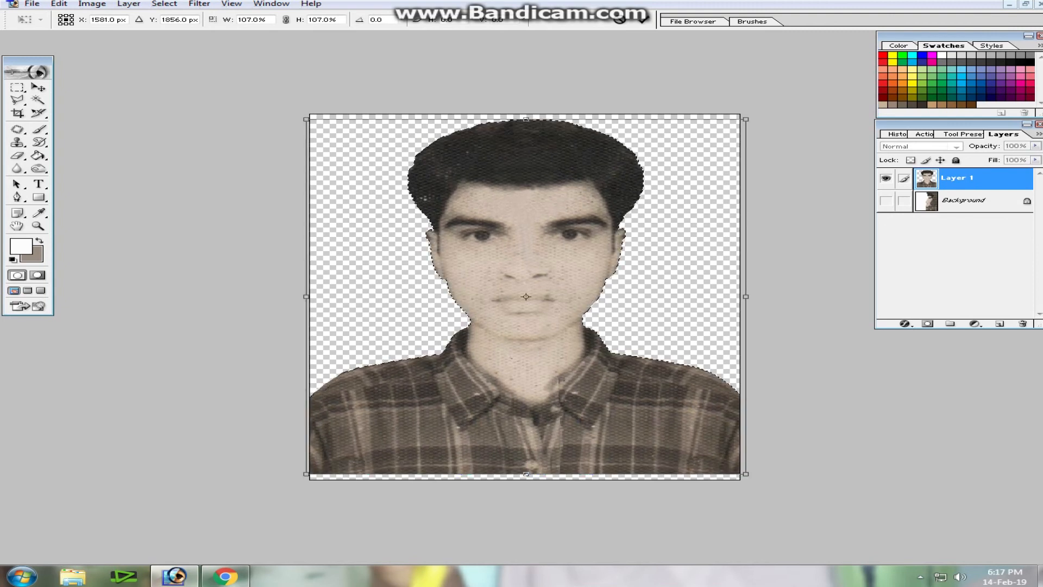
key(Return)
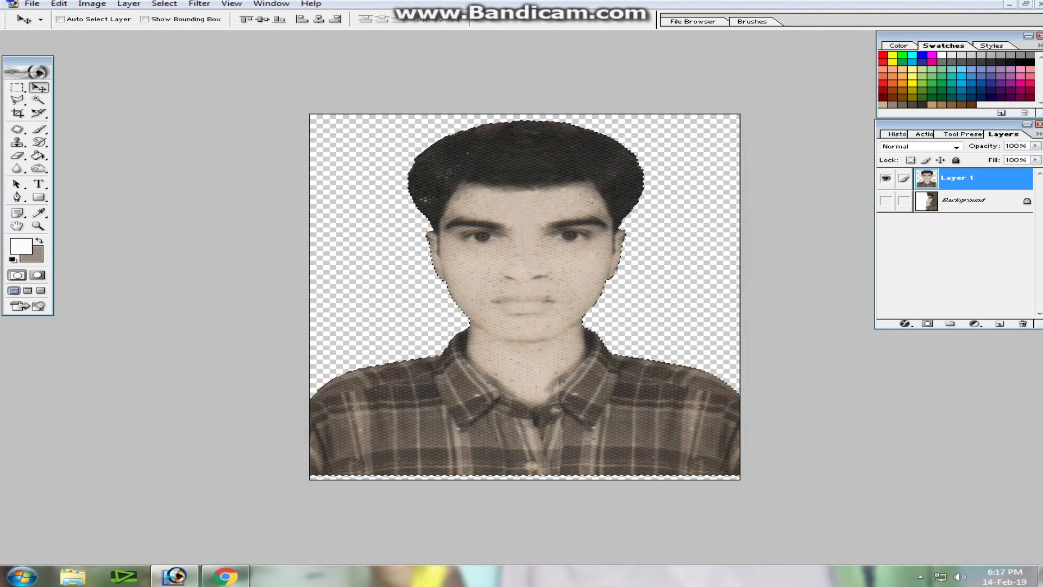
- Show the Background layer, fill all of it with white, and clear the selection
click(885, 200)
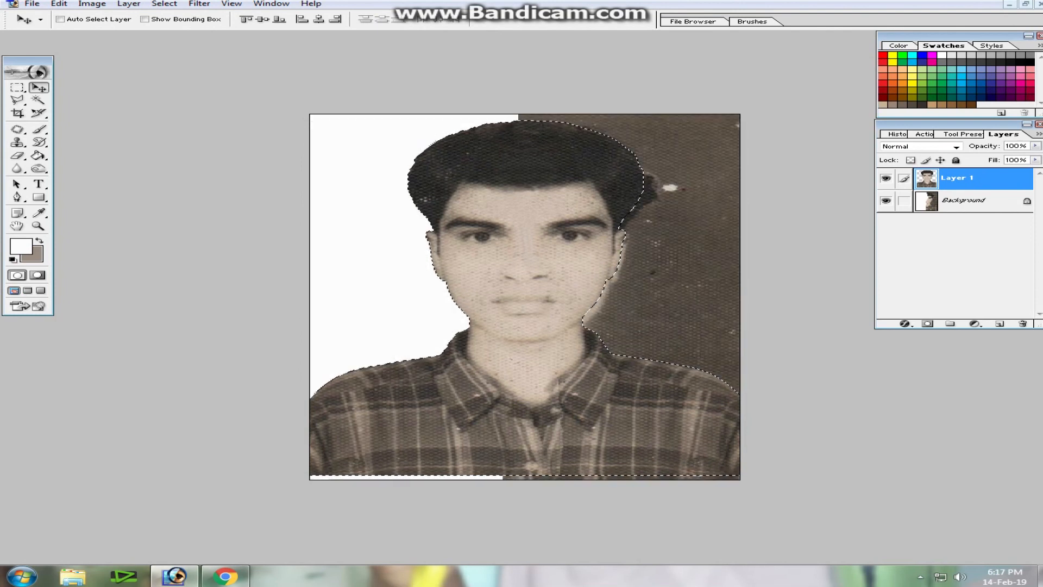
click(964, 200)
key(ctrl+a)
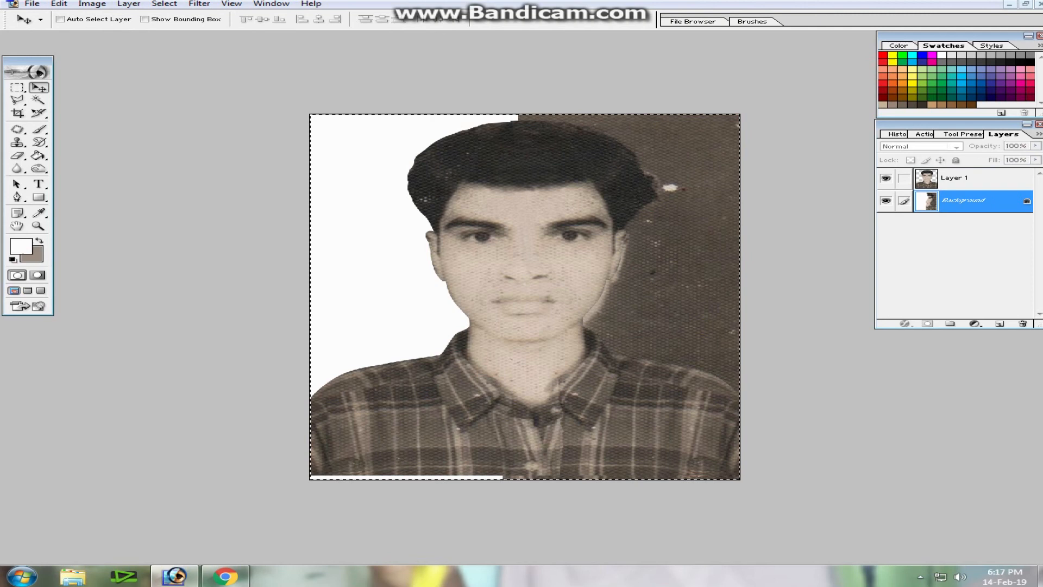
key(x)
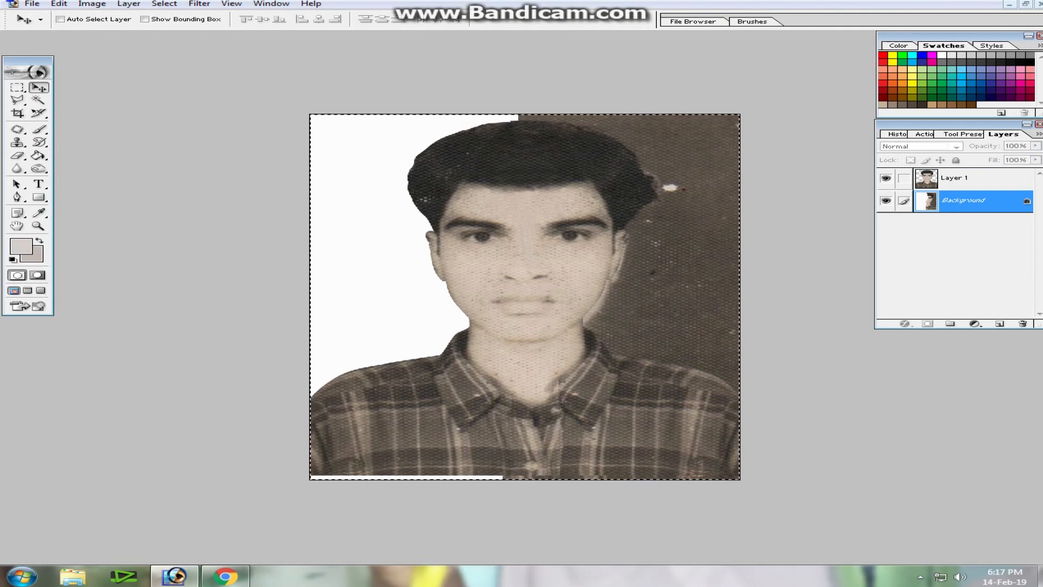
key(Delete)
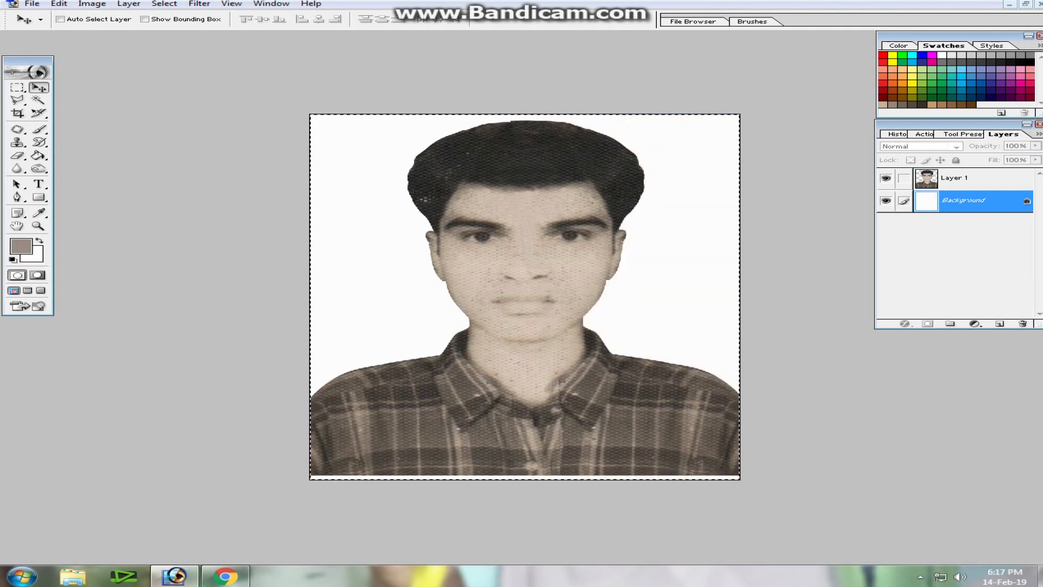
key(ctrl+d)
- Select the bottom strip of the shirt on Layer 1 and stretch it downward to 119.7% height, past the canvas edge
click(972, 178)
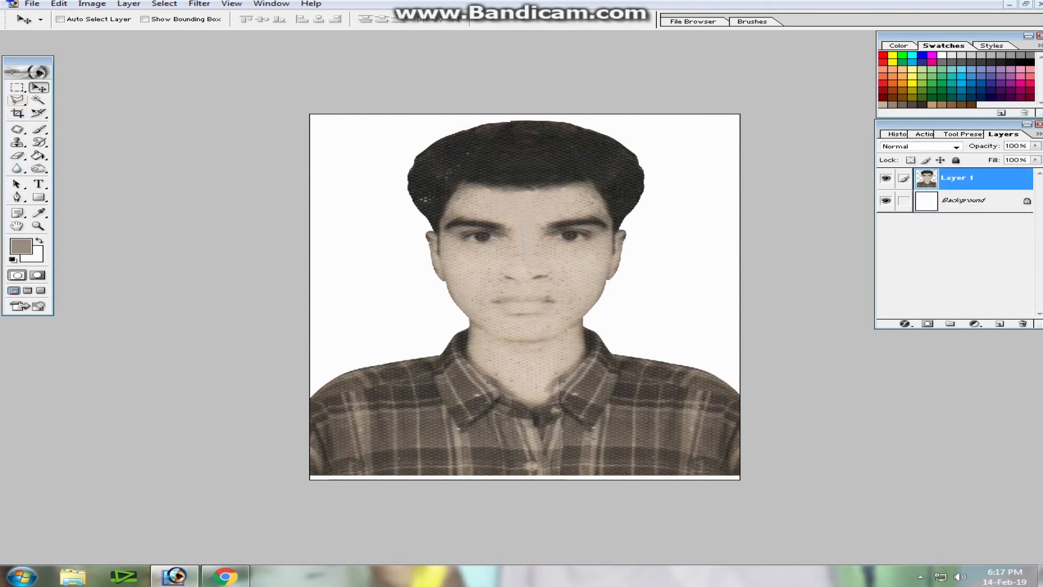
click(17, 88)
drag(310, 479, 740, 435)
key(ctrl+t)
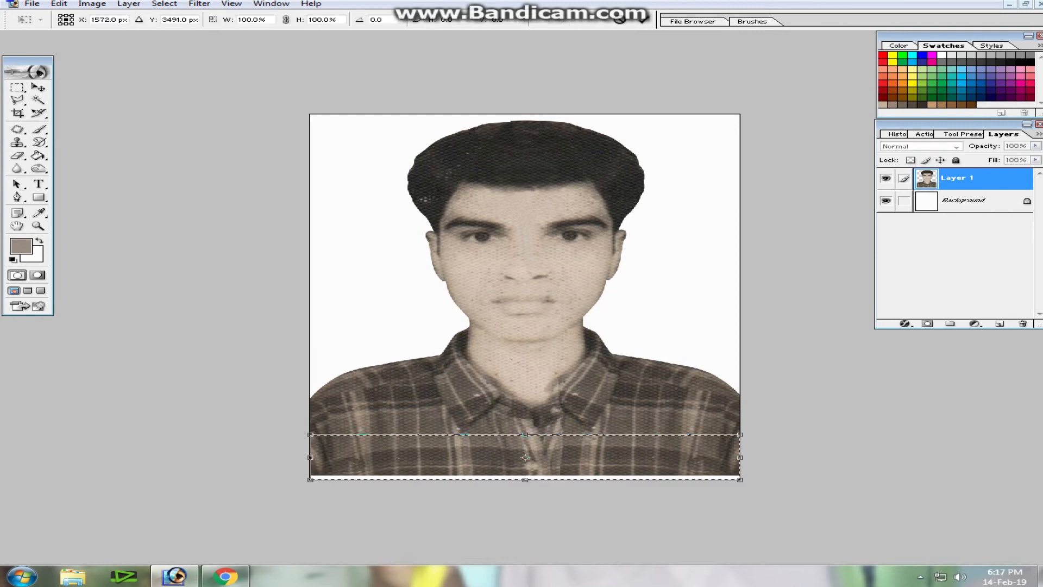
drag(525, 479, 525, 488)
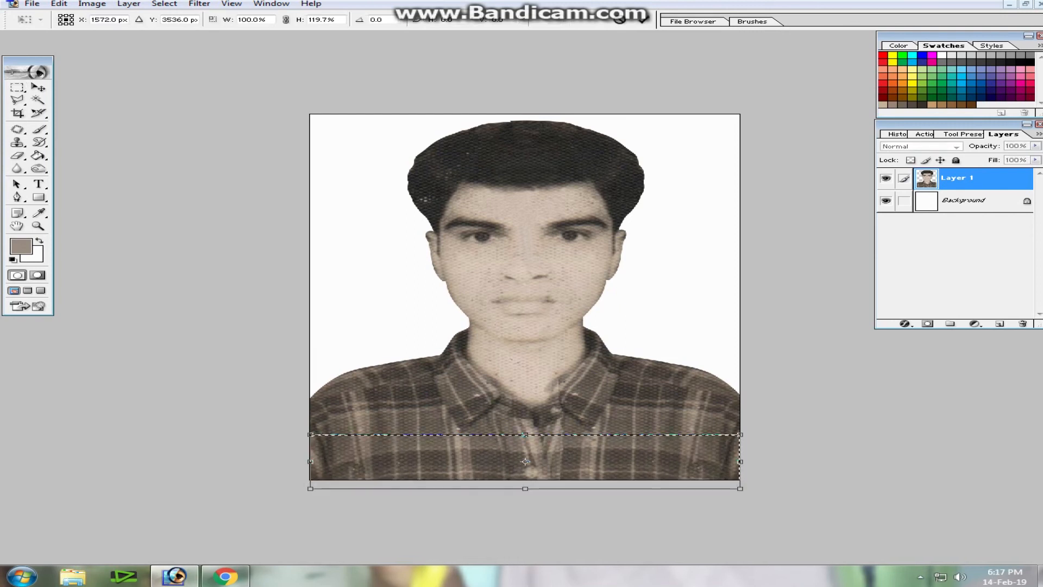
key(Return)
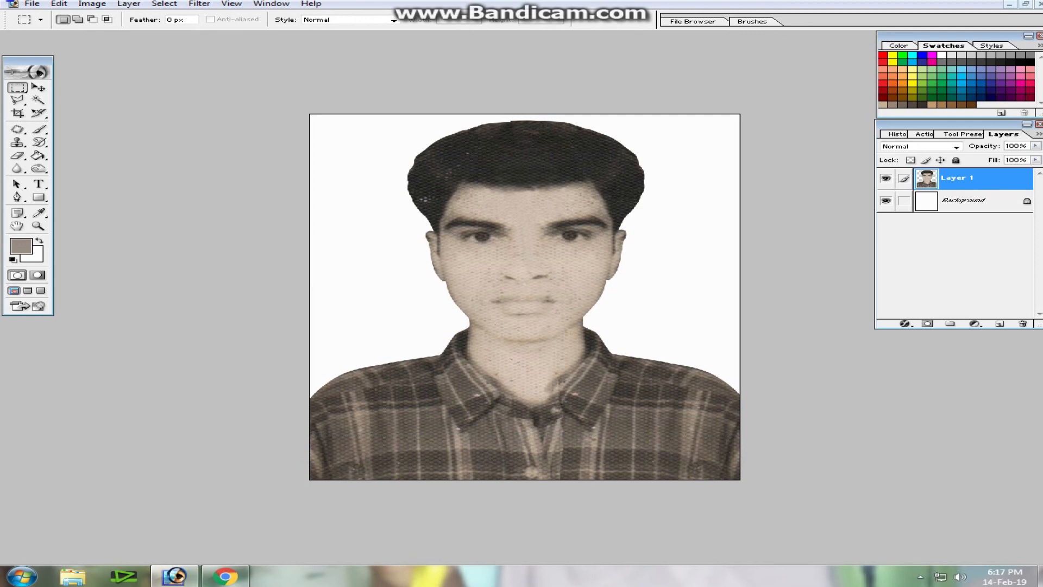
- Make the Background layer active and set the foreground colour to a dark, saturated blue with hue 216°
click(964, 200)
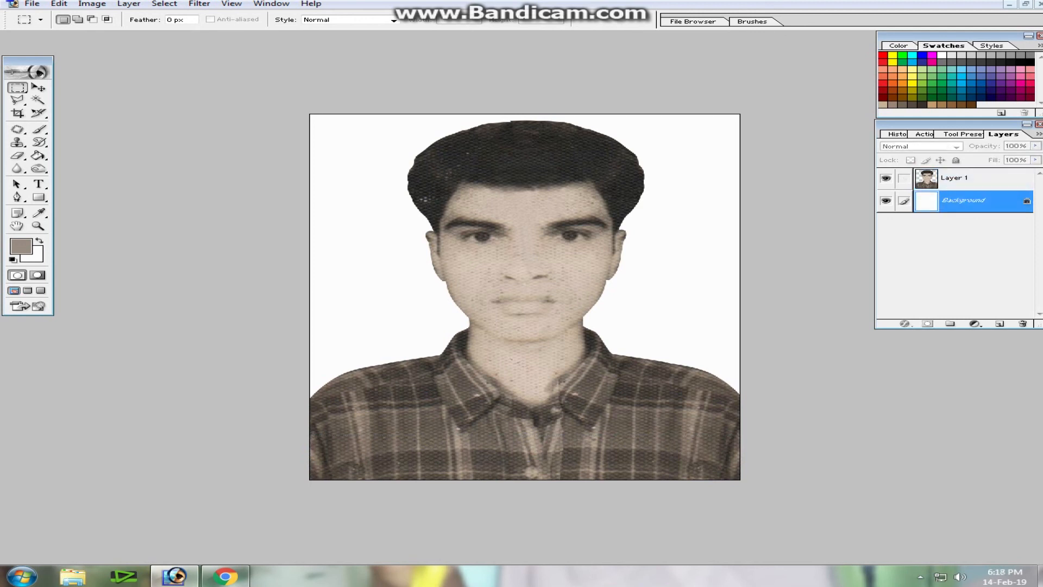
click(21, 246)
drag(813, 299, 812, 221)
key(Return)
key(m)
click(21, 246)
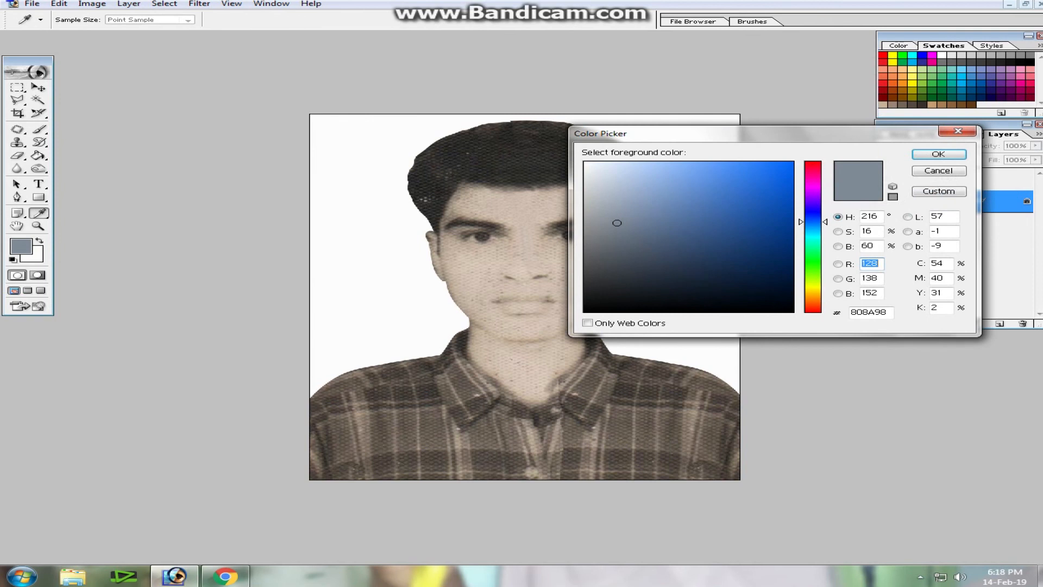
click(789, 251)
key(Return)
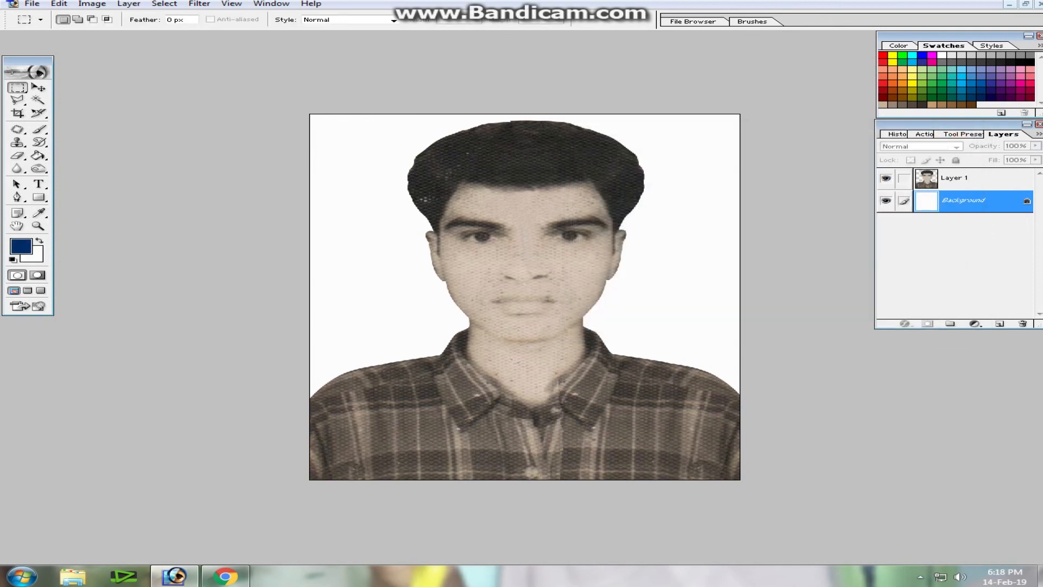
- Fill the entire Background layer with the dark blue and display it behind the portrait
key(x)
key(ctrl+a)
key(Delete)
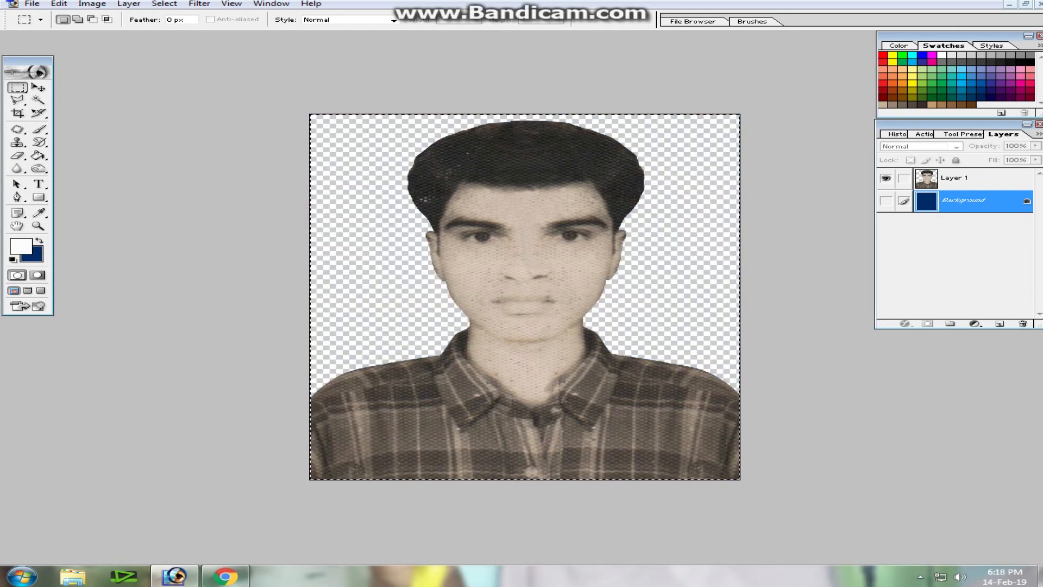
click(886, 200)
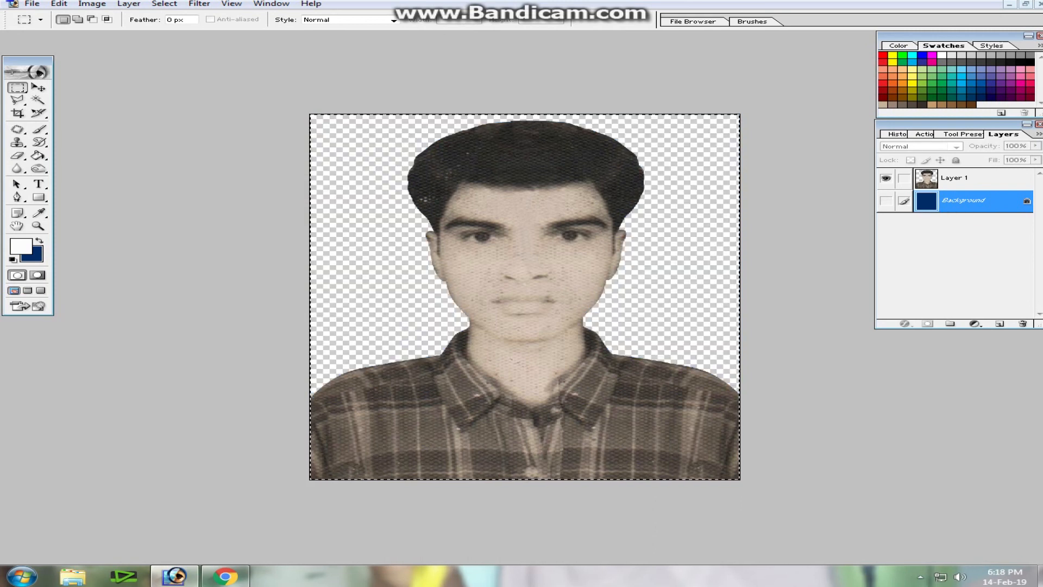
- Swap the foreground and background colours and refill the Background layer with white
key(x)
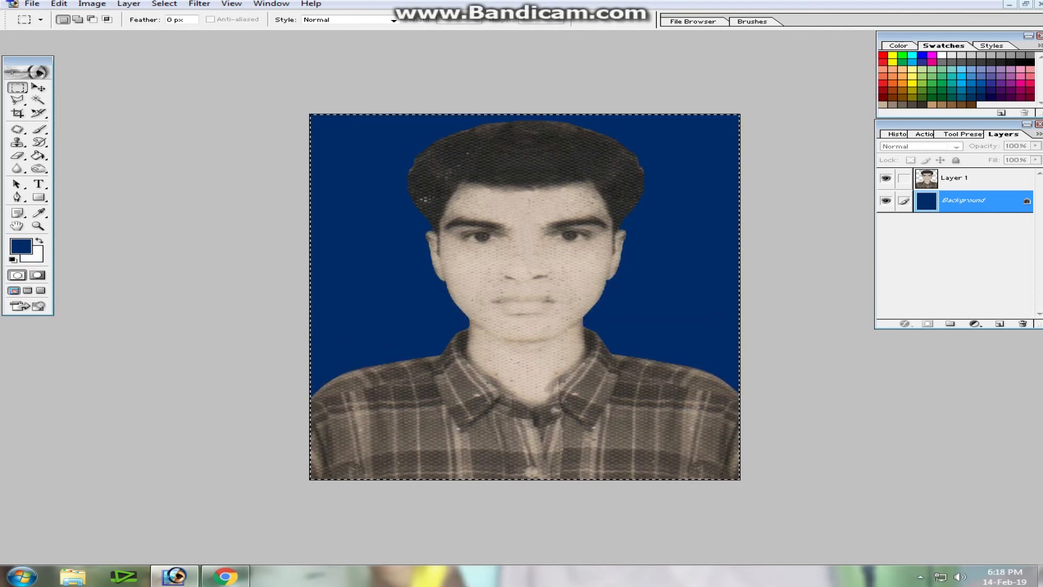
key(ctrl+BackSpace)
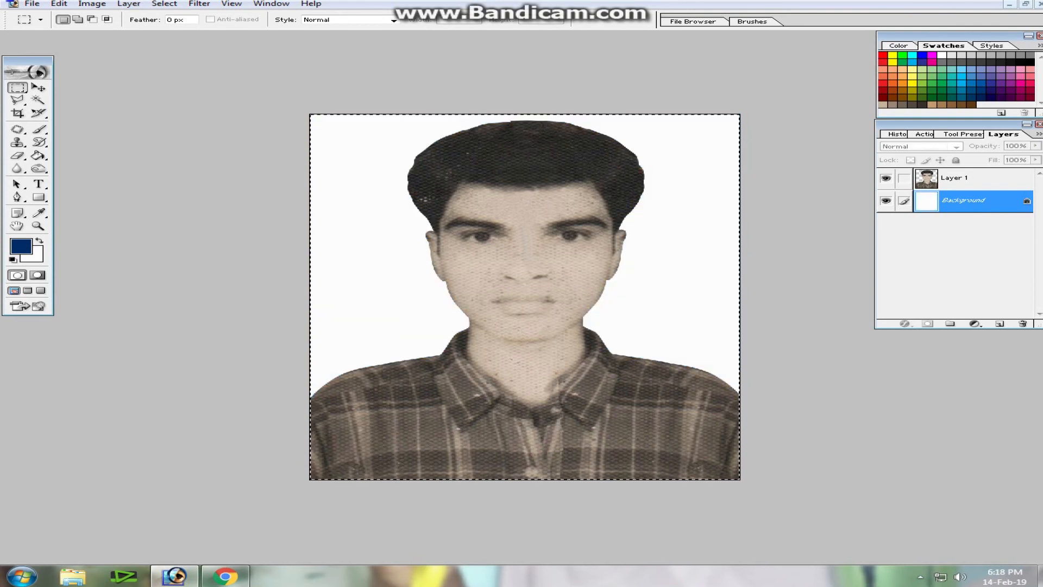